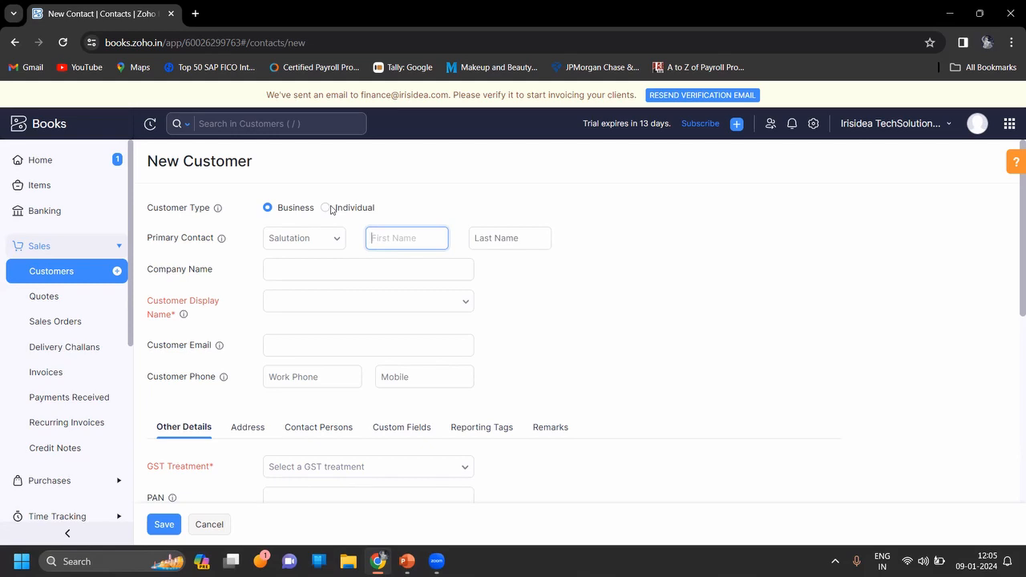
# Set the customer type to Individual and choose Miss as the primary contact's salutation.
pyautogui.click(331, 210)
pyautogui.click(327, 210)
pyautogui.click(337, 238)
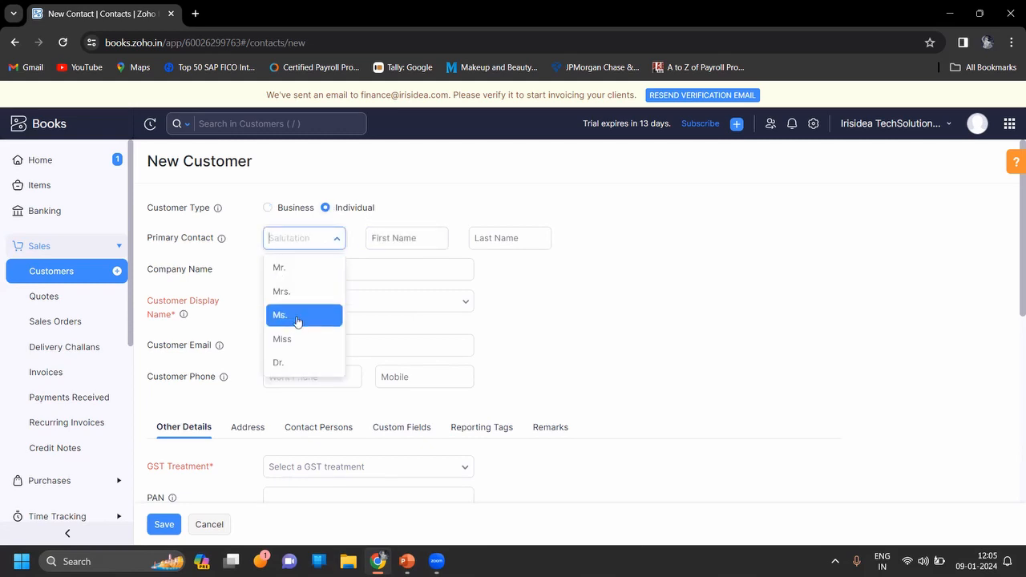
pyautogui.click(294, 343)
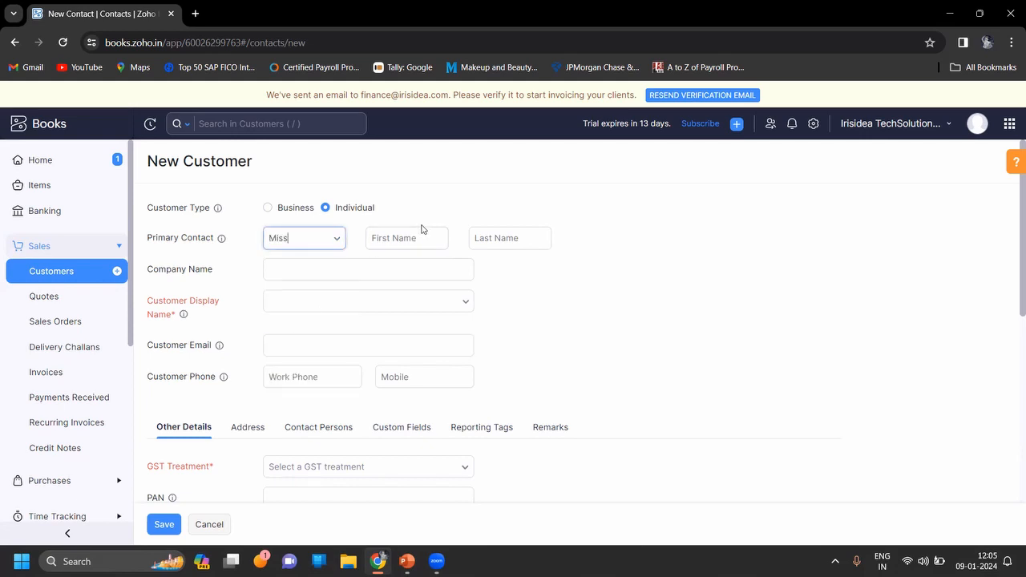
# Enter the primary contact's first name and last name in normal capitalisation.
pyautogui.click(416, 238)
pyautogui.write('mANISHA')
pyautogui.press('BackSpace')
pyautogui.press('BackSpace')
pyautogui.press('BackSpace')
pyautogui.press('BackSpace')
pyautogui.press('BackSpace')
pyautogui.press('BackSpace')
pyautogui.press('BackSpace')
pyautogui.press('capslock')
pyautogui.press('Tab')
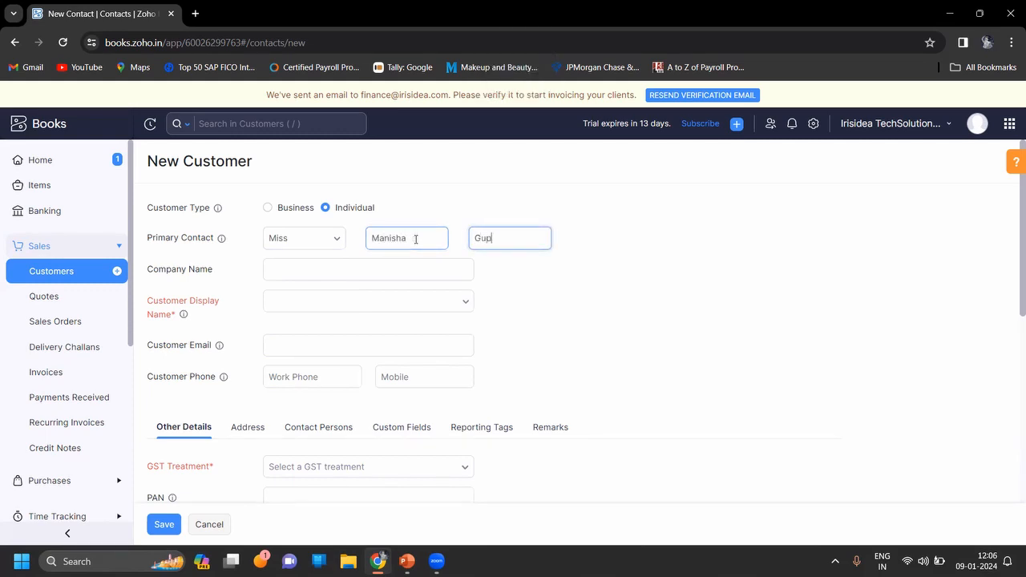
pyautogui.press('Tab')
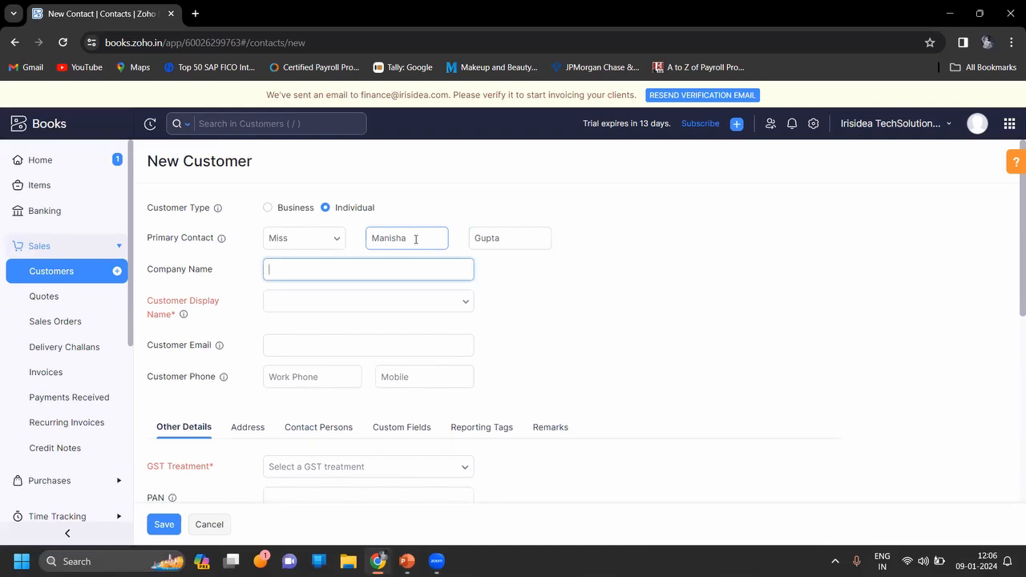
# Use the salutation followed by first and last name as the customer display name, leaving the company name blank.
pyautogui.press('Tab')
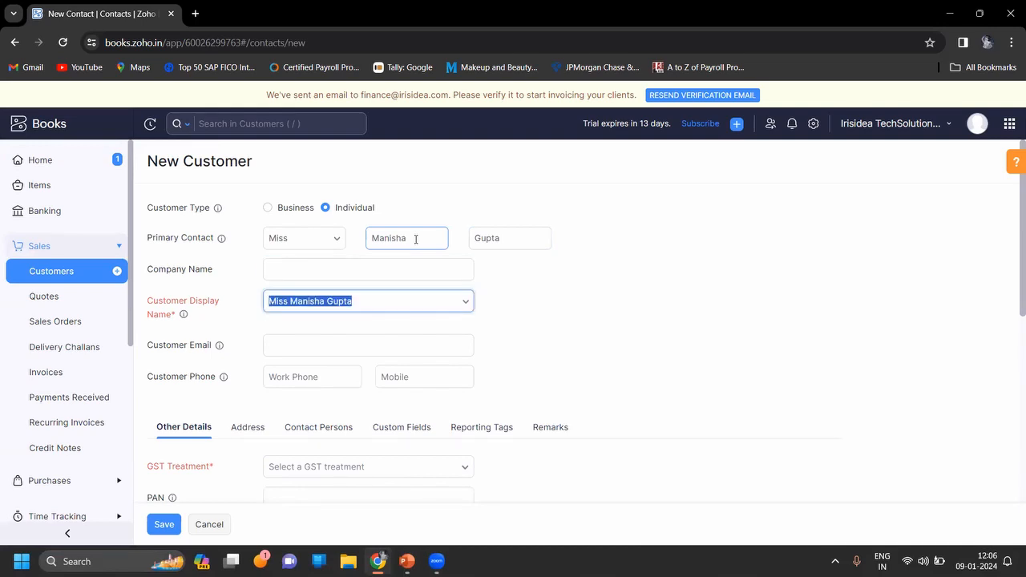
pyautogui.click(437, 300)
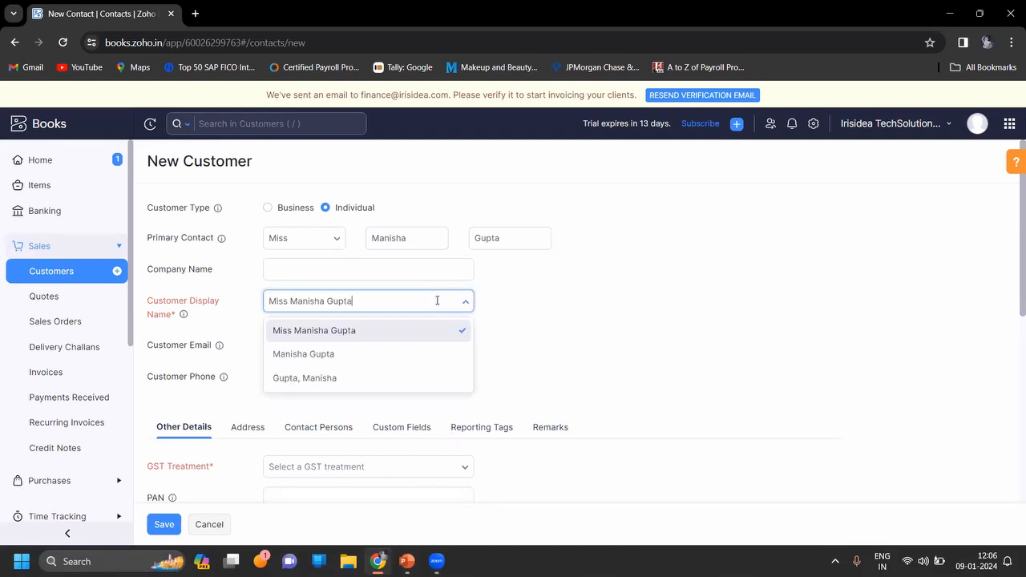
pyautogui.click(518, 323)
# Enter the customer's email address and mobile number.
pyautogui.scroll(-2, 518, 323)
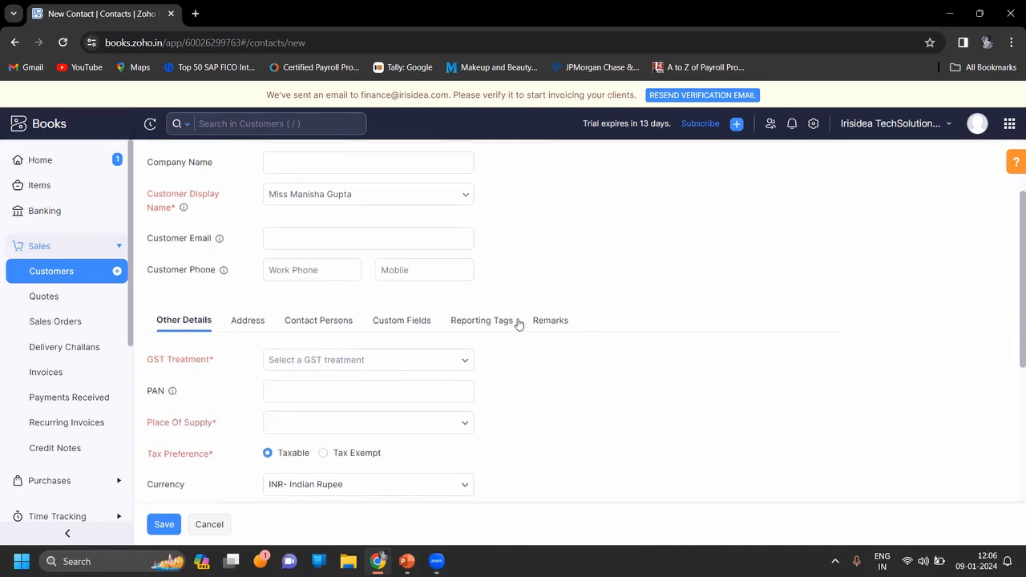
pyautogui.click(438, 235)
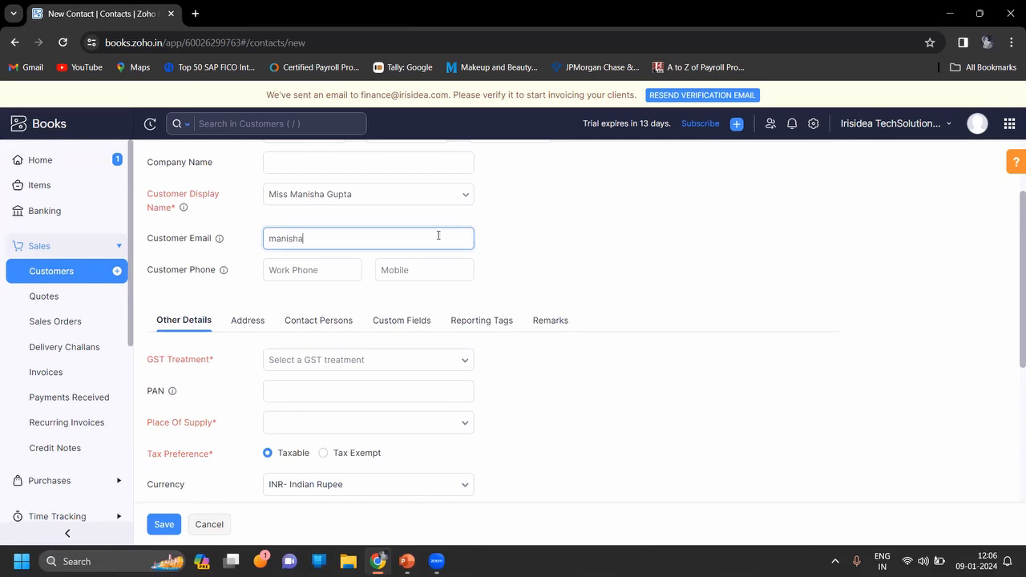
pyautogui.click(435, 270)
pyautogui.write('789456123')
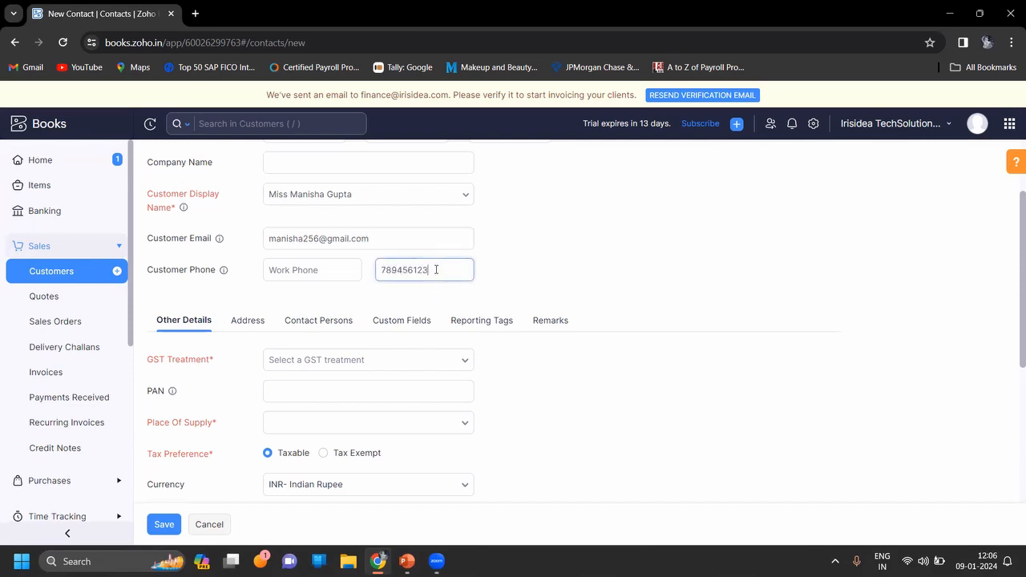
pyautogui.click(510, 285)
# Set the customer's GST treatment to Consumer.
pyautogui.scroll(-1, 510, 285)
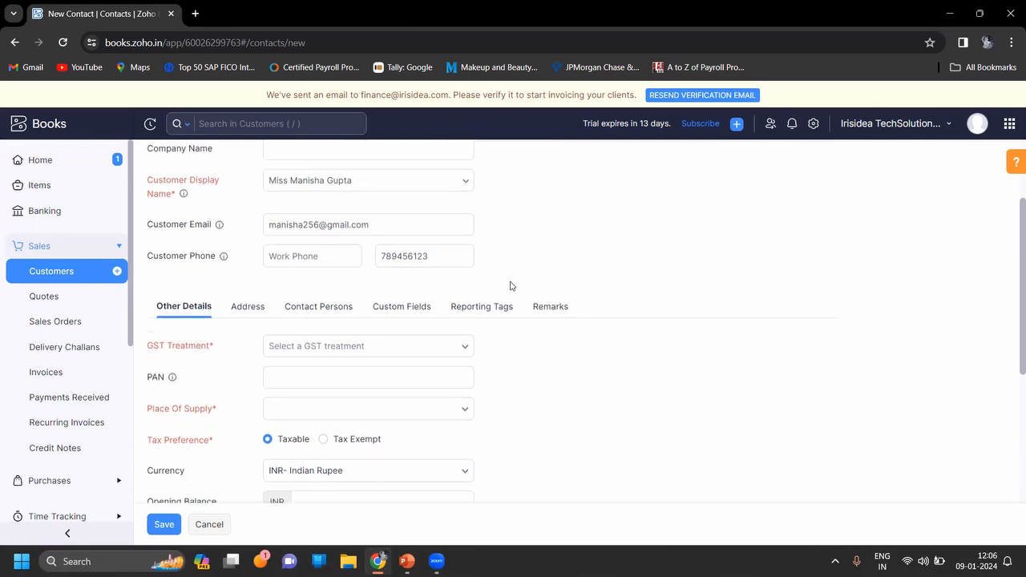
pyautogui.scroll(-1, 510, 286)
pyautogui.click(454, 280)
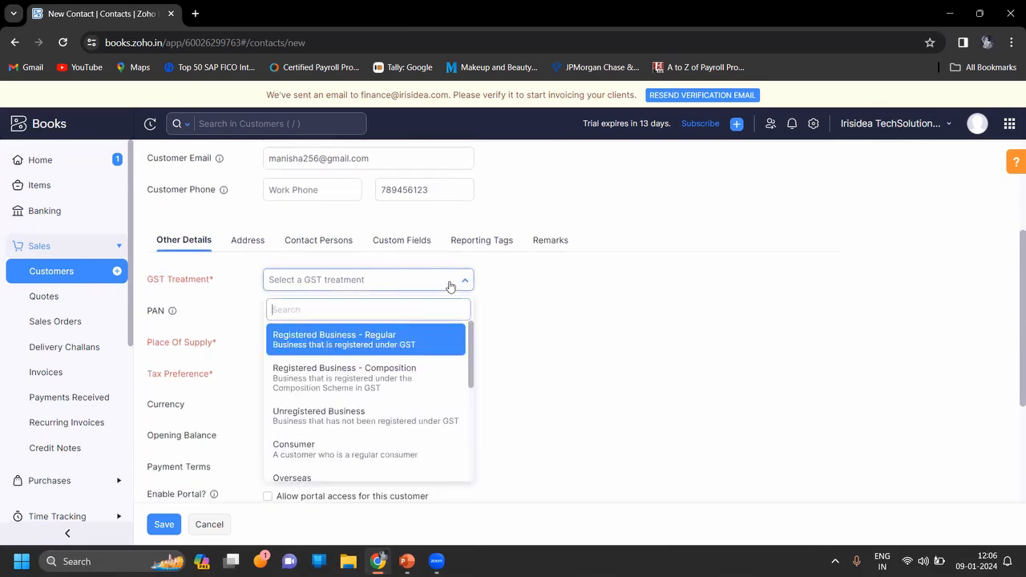
pyautogui.click(367, 452)
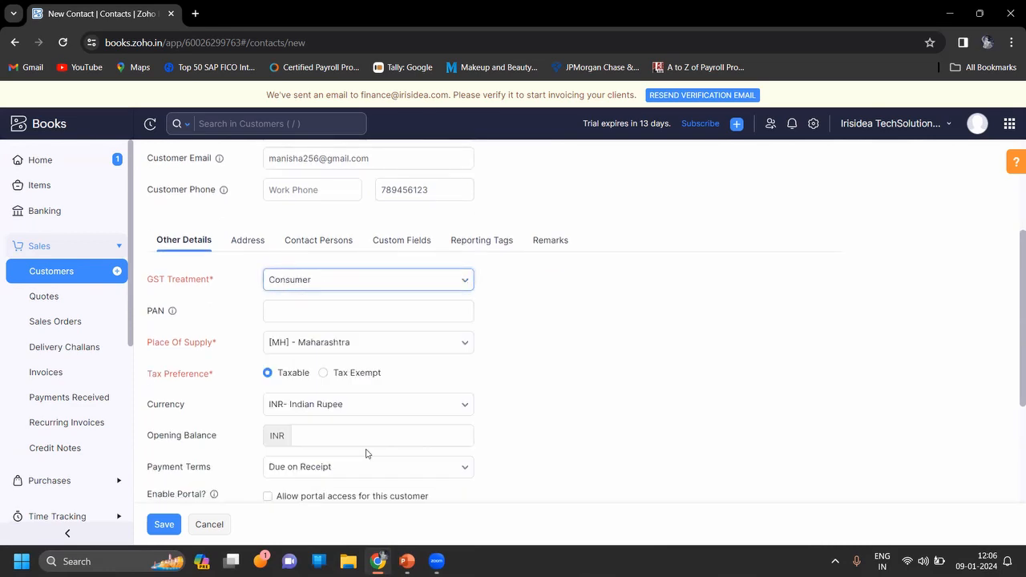
# Change the customer's place of supply to [WB] - West Bengal.
pyautogui.scroll(-1, 542, 371)
pyautogui.click(451, 286)
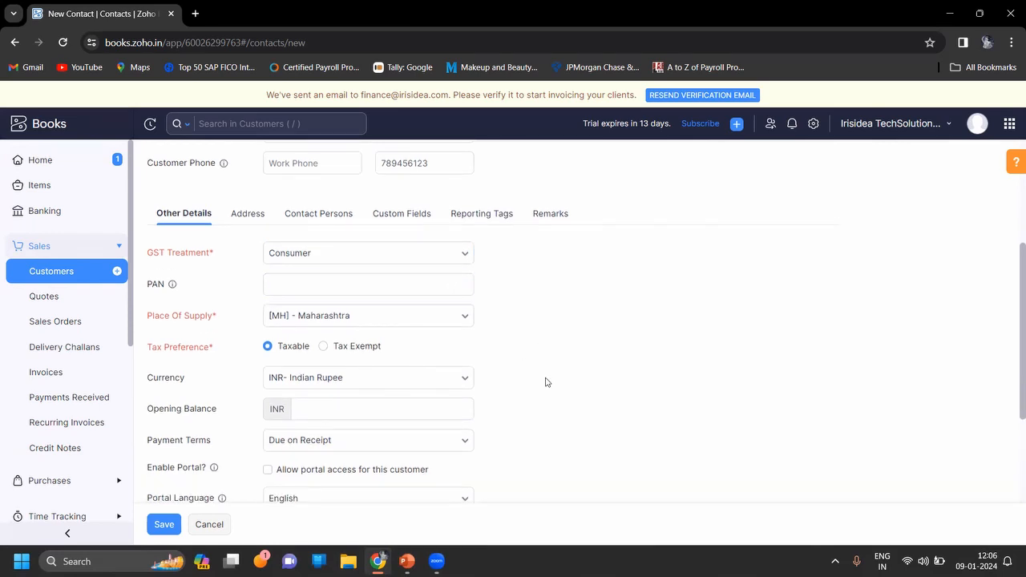
pyautogui.click(345, 317)
pyautogui.write('we')
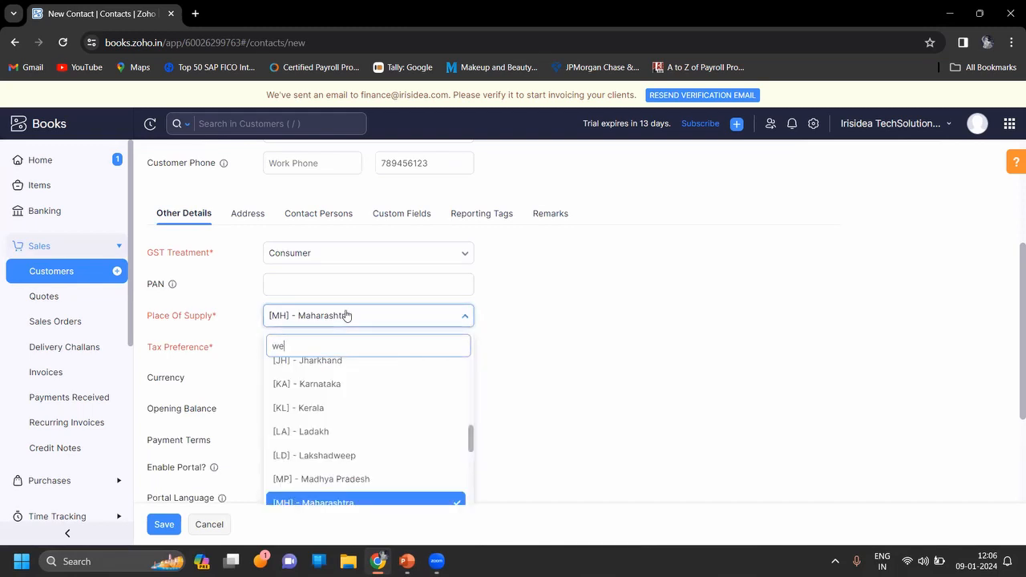
pyautogui.click(337, 395)
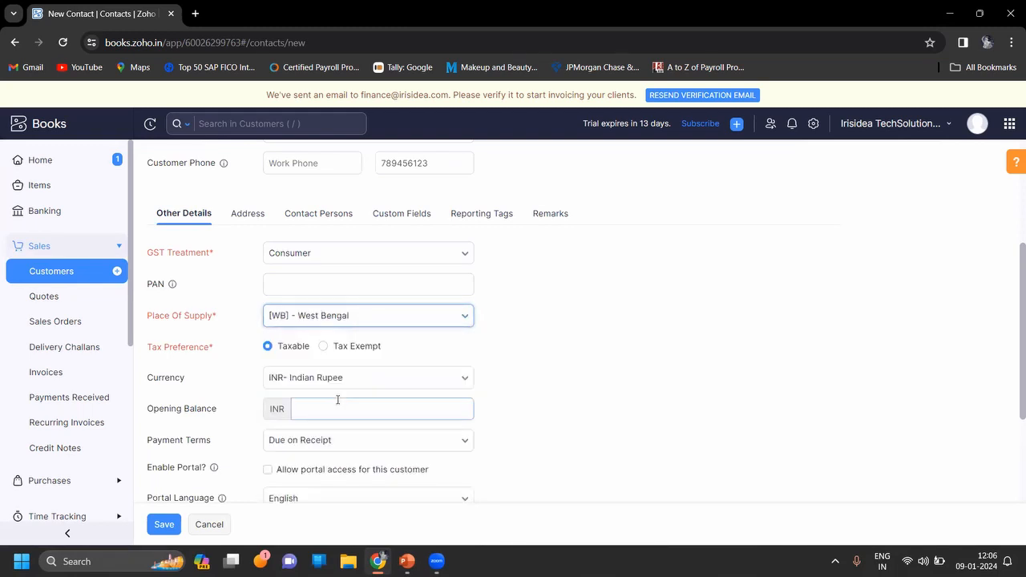
pyautogui.click(250, 215)
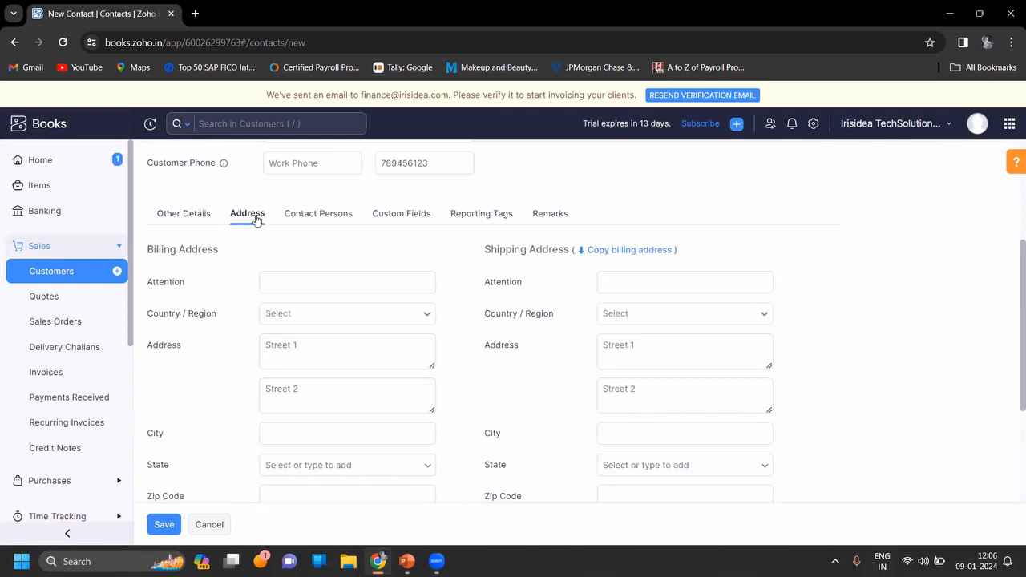
pyautogui.click(321, 281)
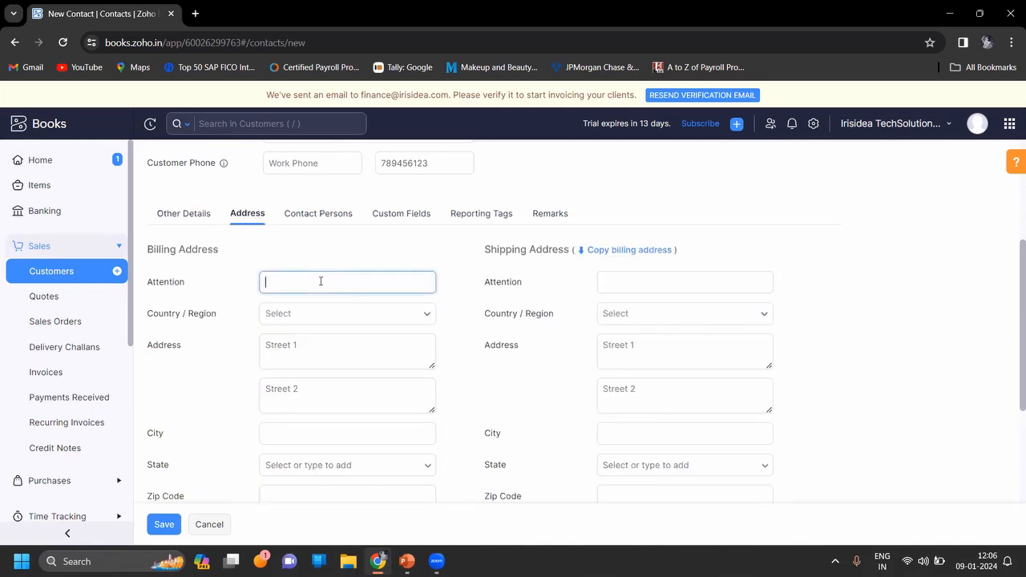
pyautogui.click(325, 215)
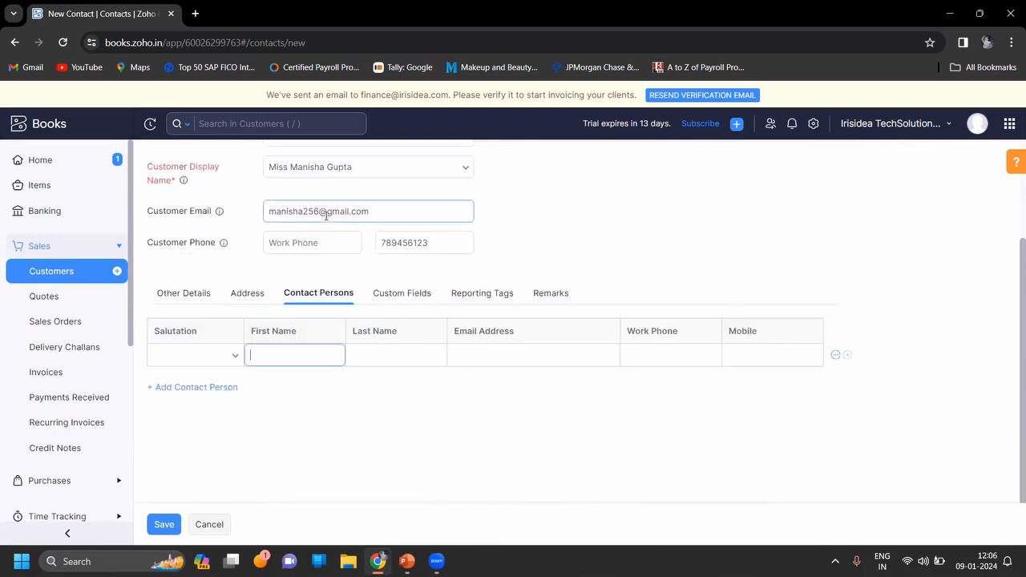
pyautogui.click(398, 292)
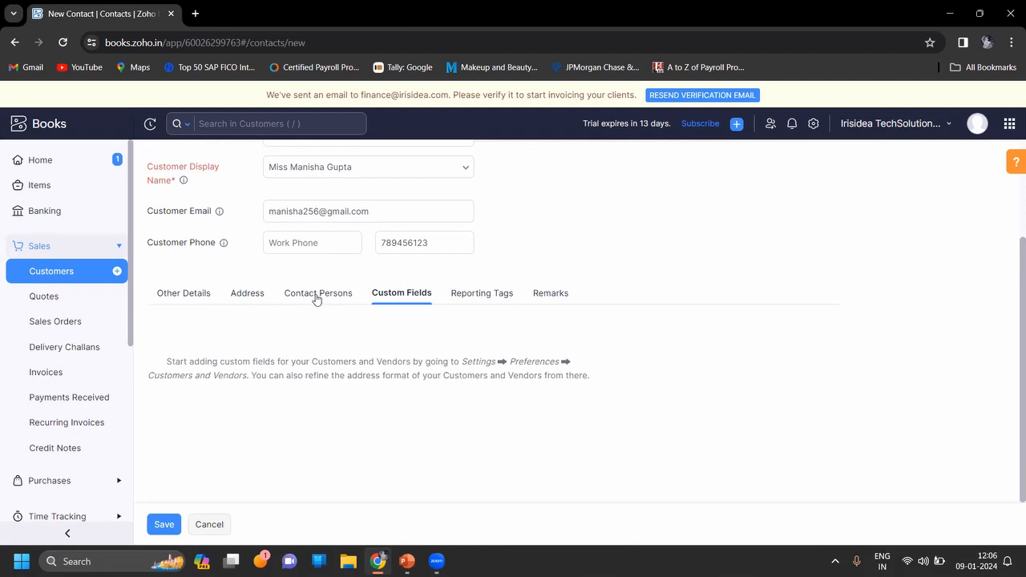
# Set the billing address country to India and fill in both street lines.
pyautogui.click(261, 297)
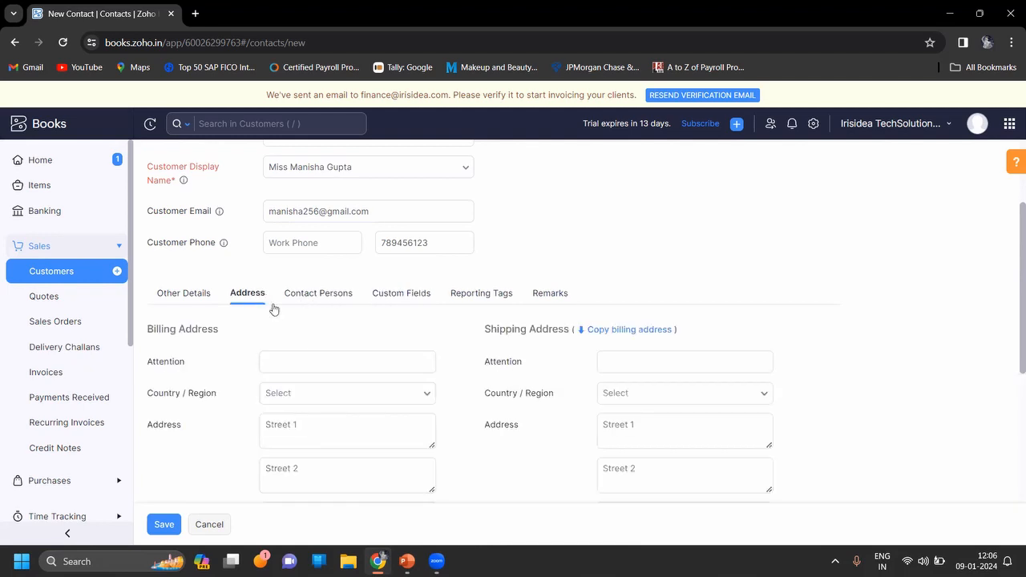
pyautogui.scroll(-1, 314, 339)
pyautogui.click(314, 341)
pyautogui.click(306, 369)
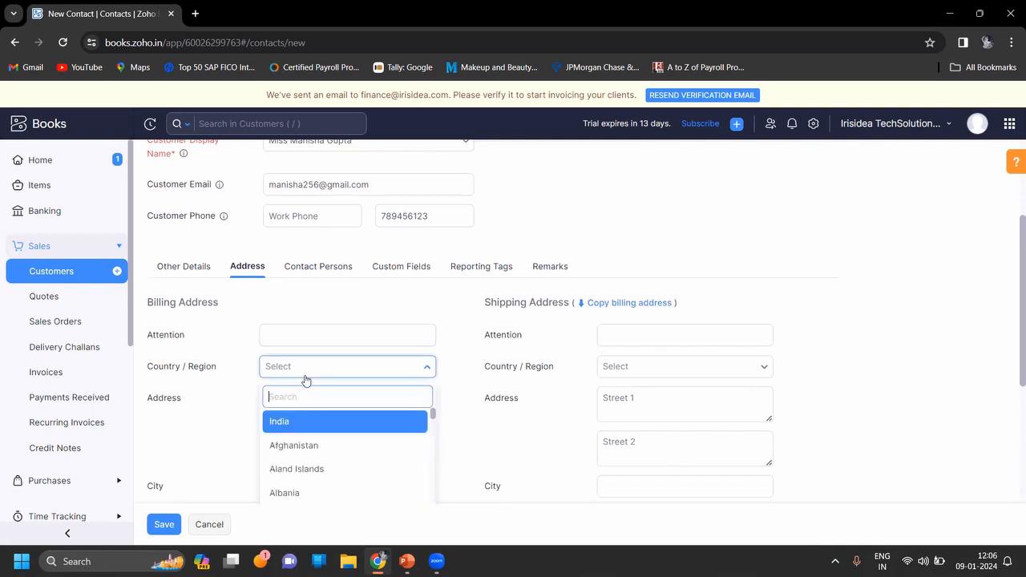
pyautogui.click(307, 426)
pyautogui.click(297, 404)
pyautogui.write('GPS')
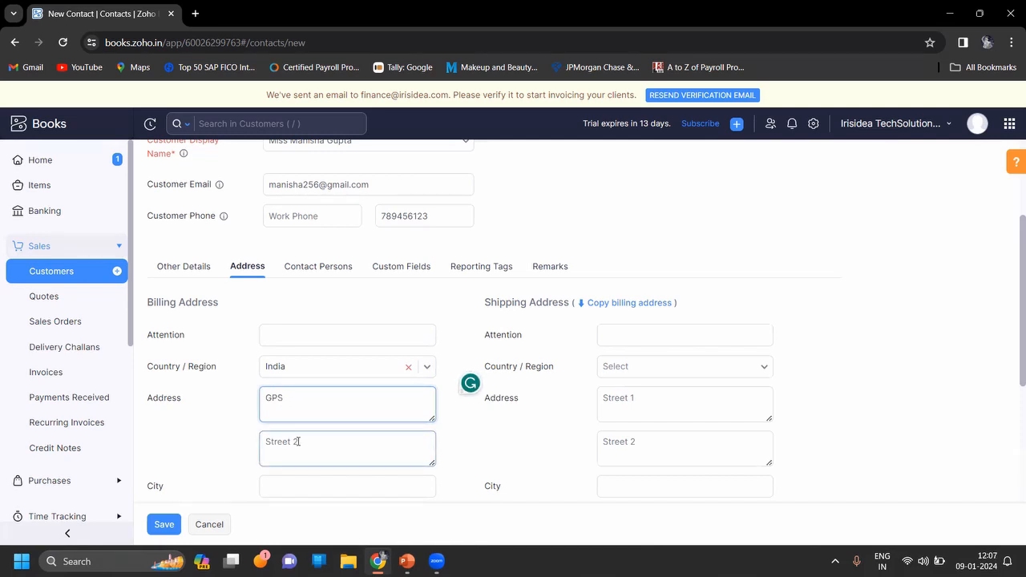
pyautogui.click(297, 442)
pyautogui.write('Lane')
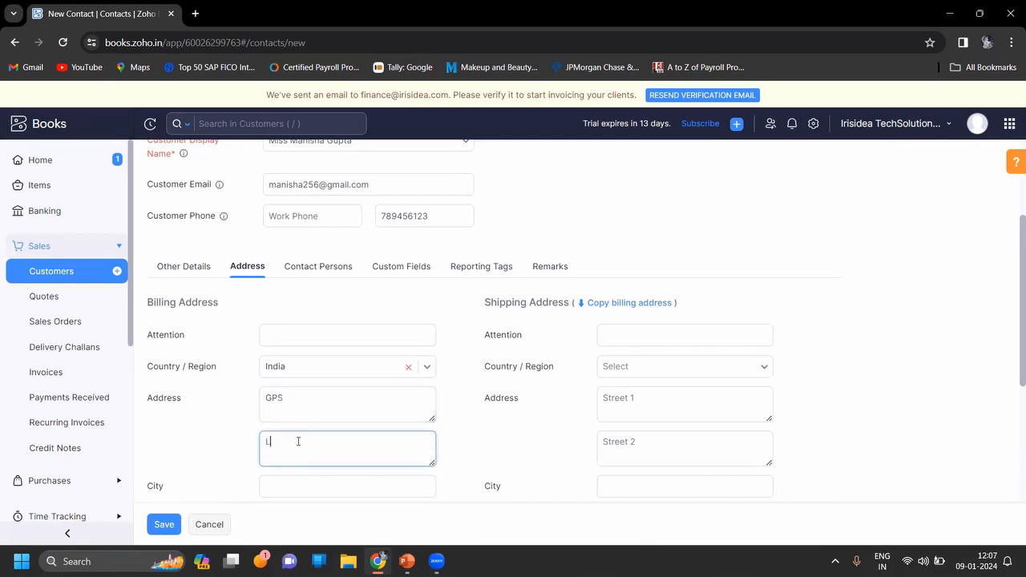
pyautogui.click(213, 432)
# Complete the billing address with the city, West Bengal as the state, and the zip code.
pyautogui.scroll(-1, 214, 432)
pyautogui.click(314, 380)
pyautogui.write('Kolkata')
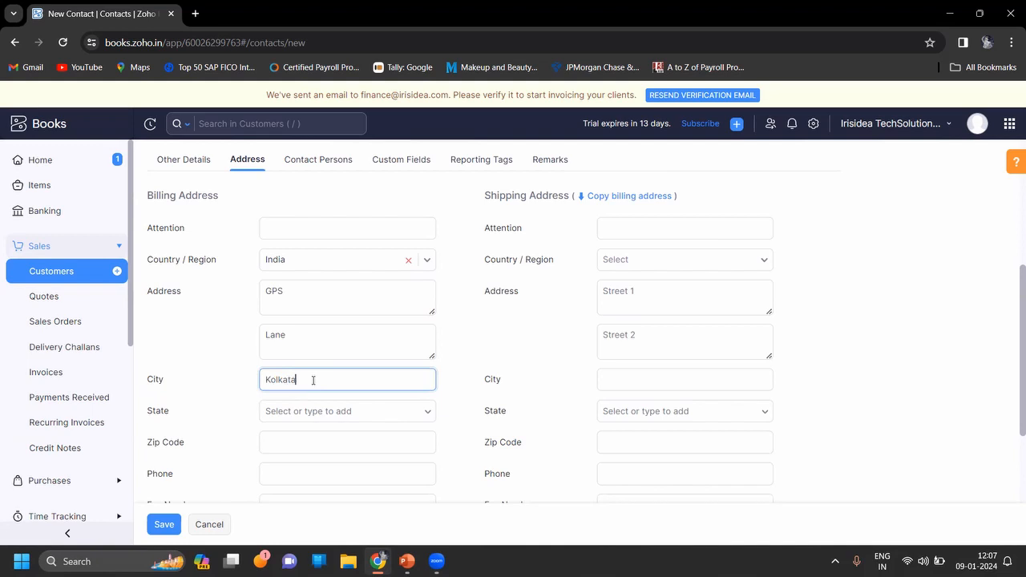
pyautogui.click(319, 415)
pyautogui.write('wes')
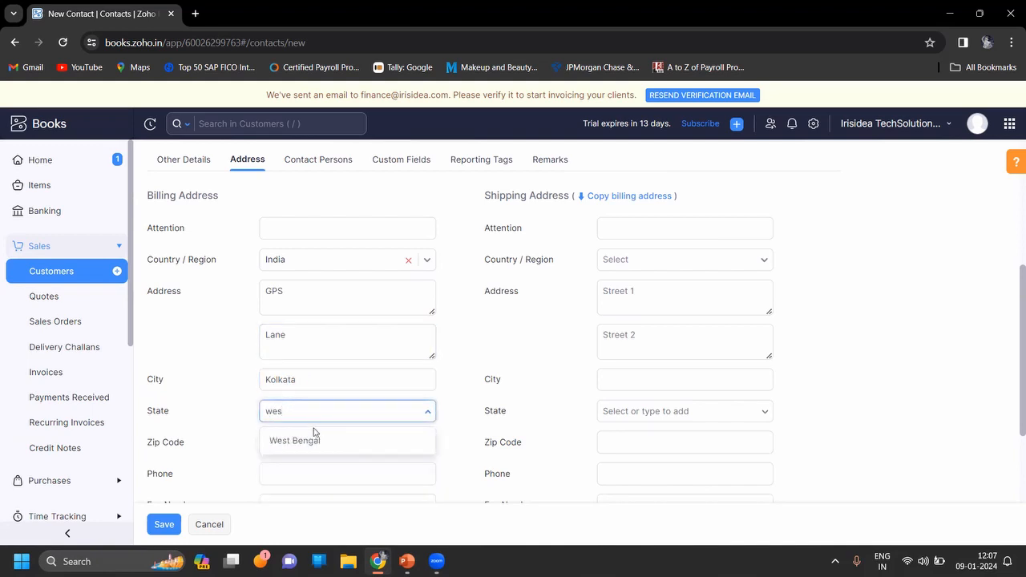
pyautogui.click(311, 441)
pyautogui.write('700001')
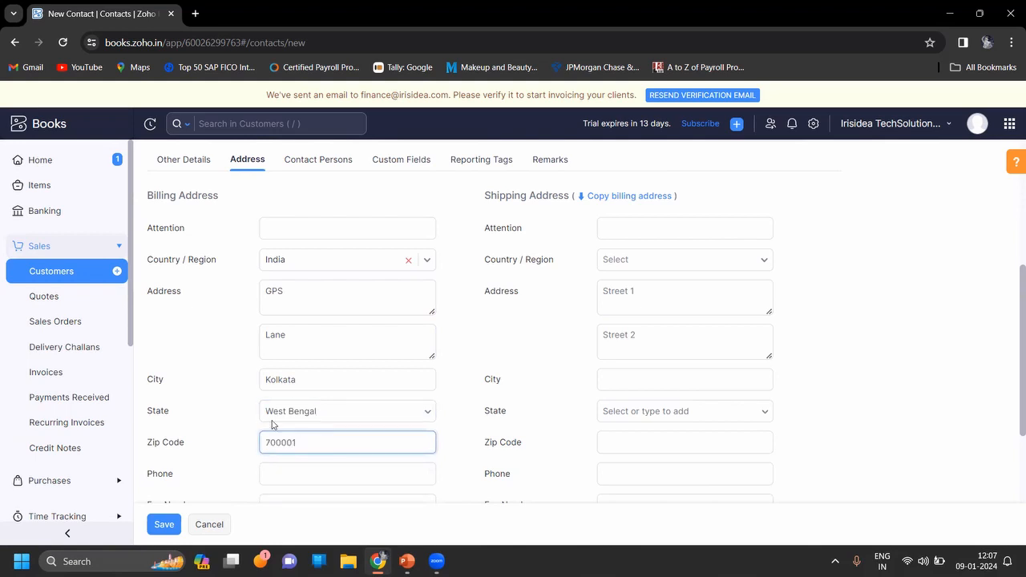
# Enter the customer's phone number in the billing address.
pyautogui.click(190, 367)
pyautogui.scroll(-2, 193, 369)
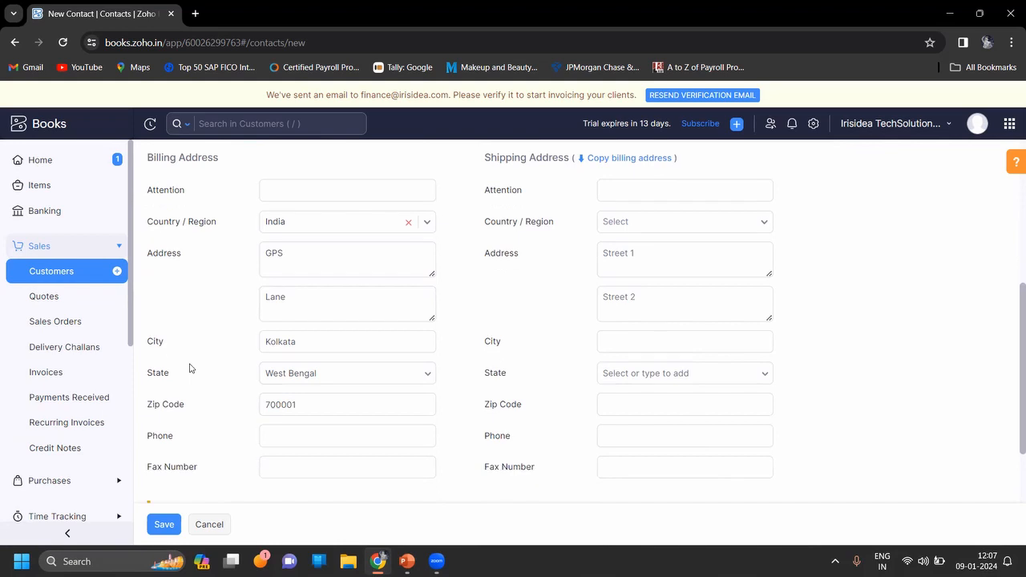
pyautogui.click(280, 369)
pyautogui.write('7')
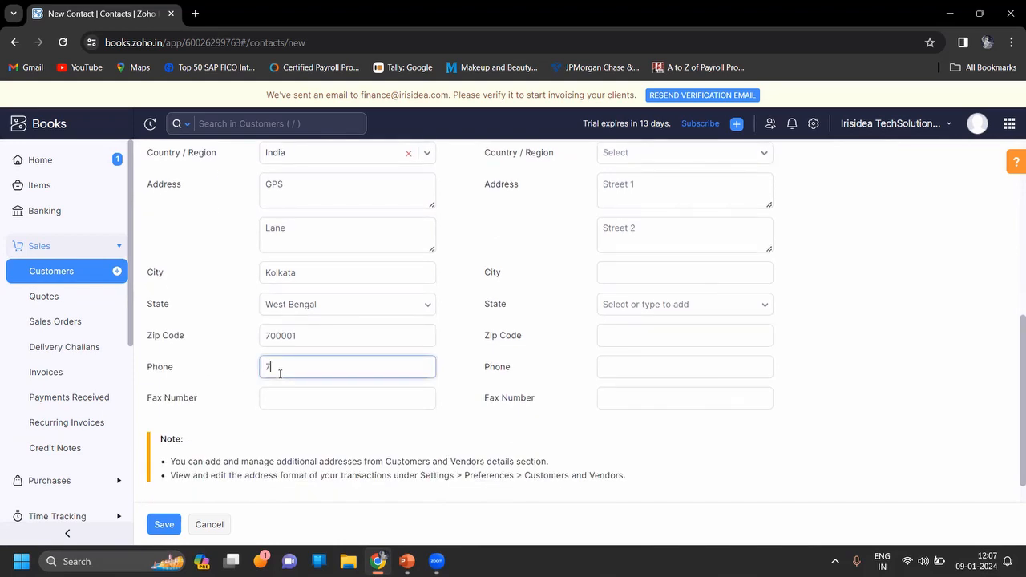
pyautogui.write('89456123')
pyautogui.click(877, 348)
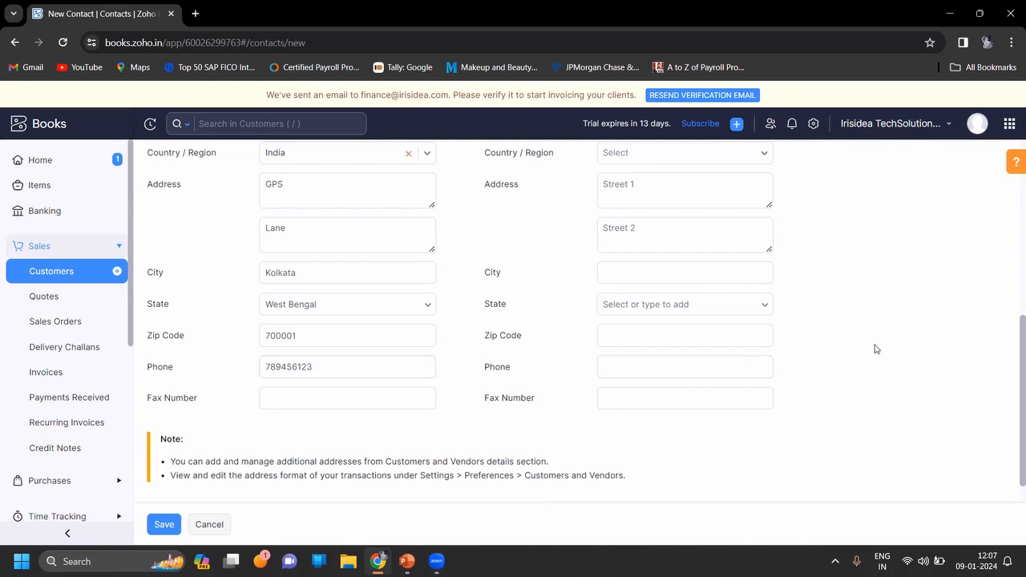
# Copy the whole billing address into the shipping address.
pyautogui.scroll(2, 876, 349)
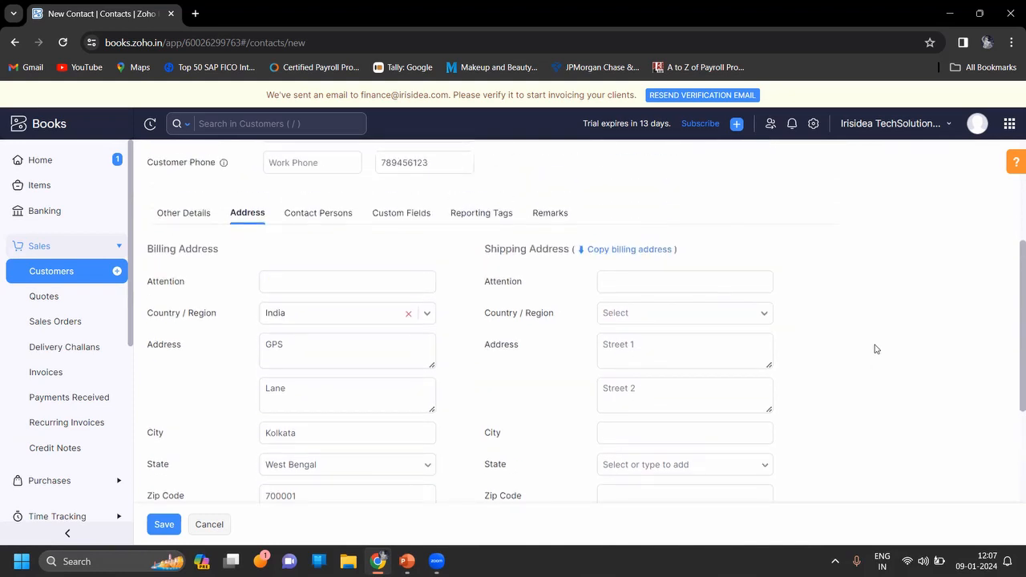
pyautogui.click(609, 250)
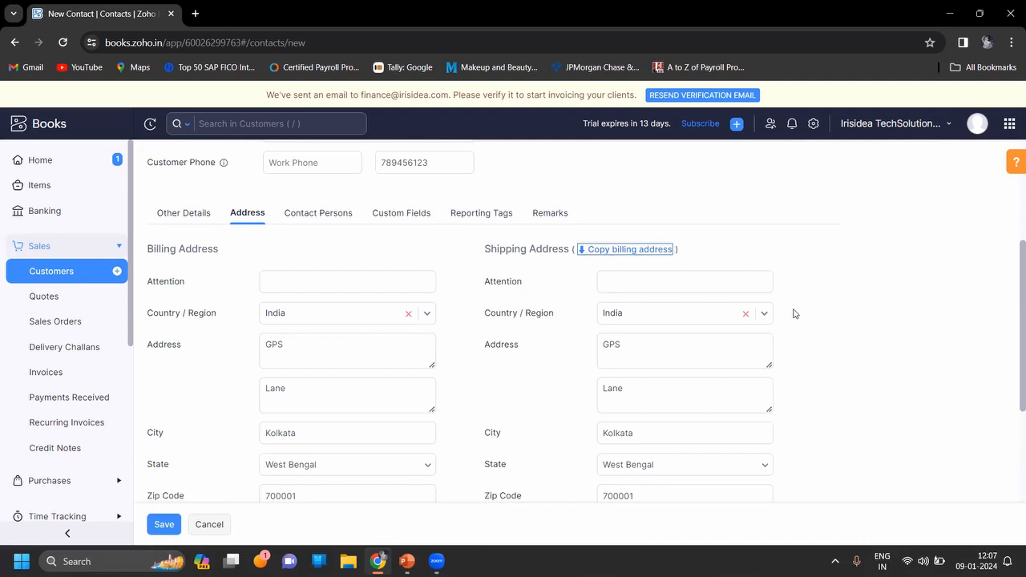
pyautogui.scroll(-3, 794, 314)
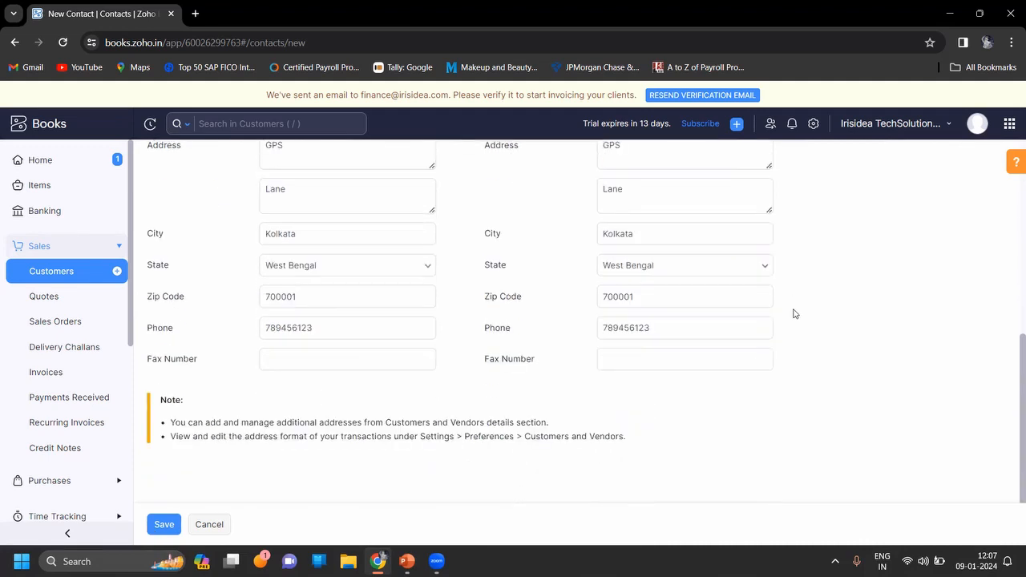
# Start a contact person entry with the salutation Miss and fill in the first and last name.
pyautogui.scroll(4, 794, 314)
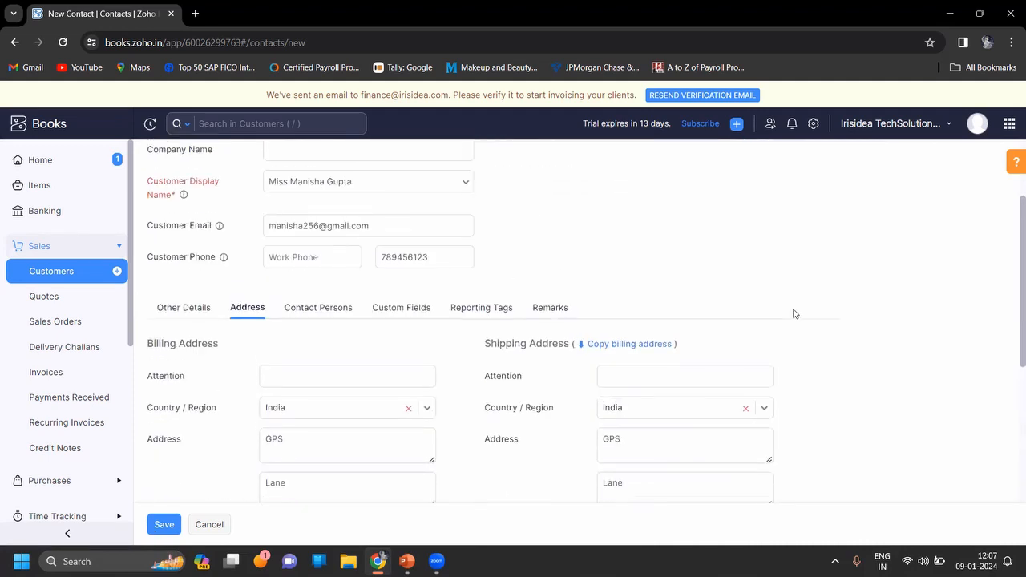
pyautogui.click(296, 307)
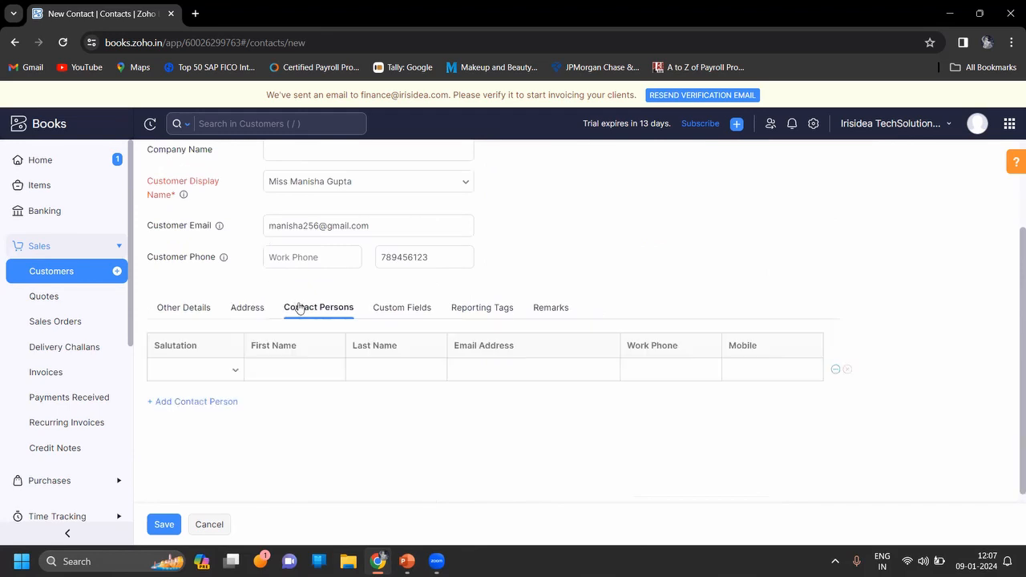
pyautogui.click(234, 371)
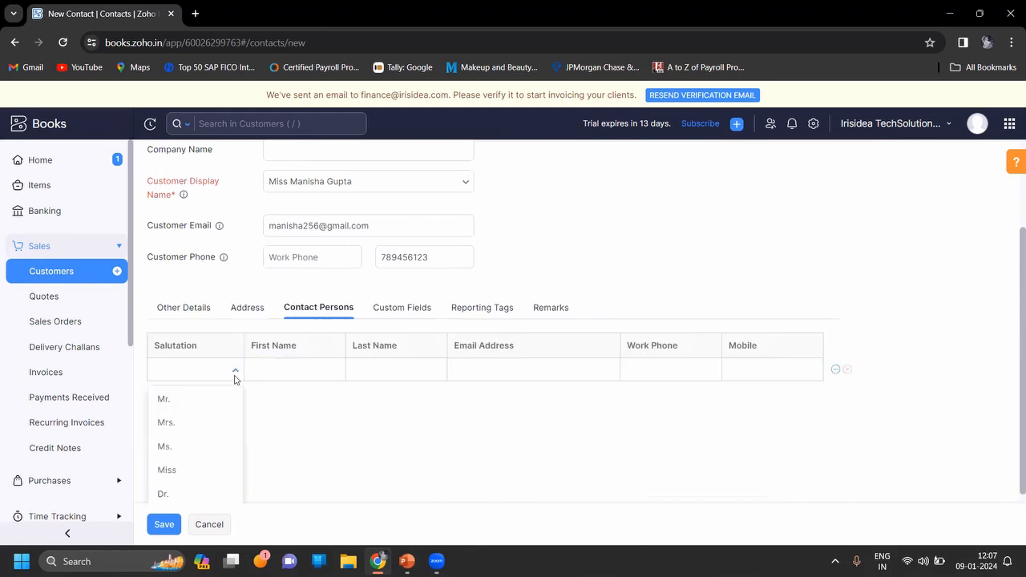
pyautogui.click(176, 470)
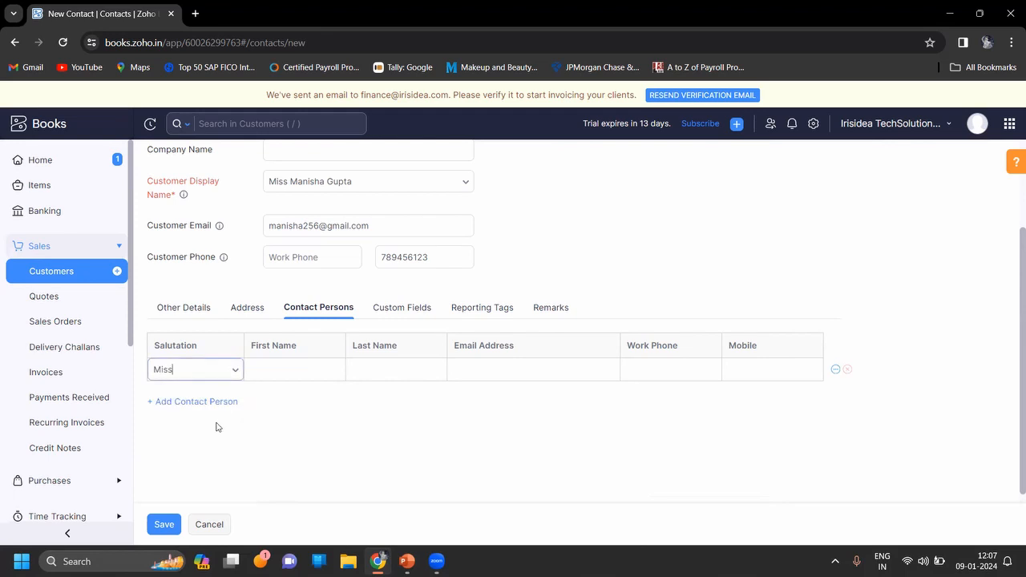
pyautogui.click(273, 369)
pyautogui.press('capslock')
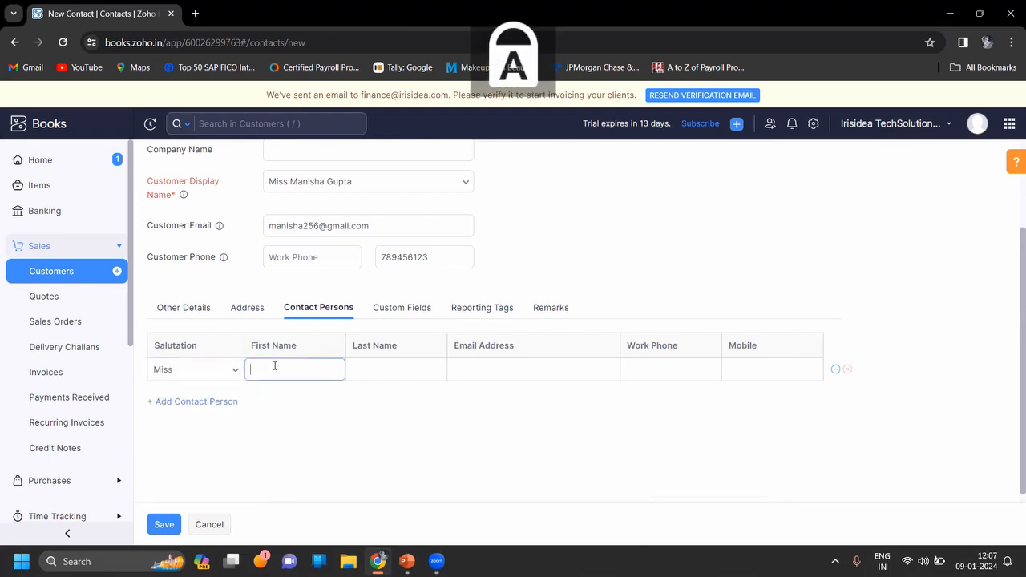
pyautogui.press('capslock')
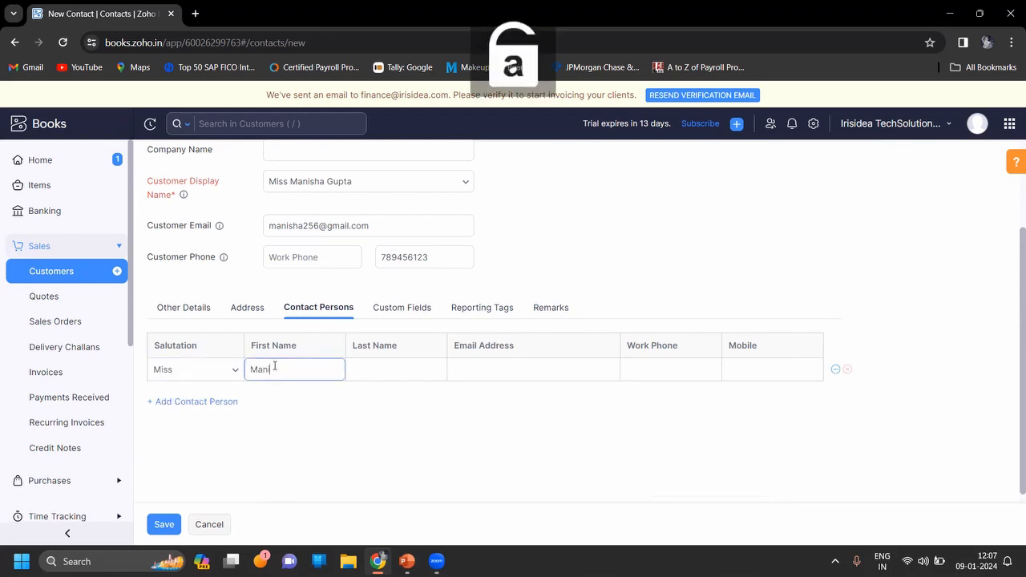
pyautogui.press('Tab')
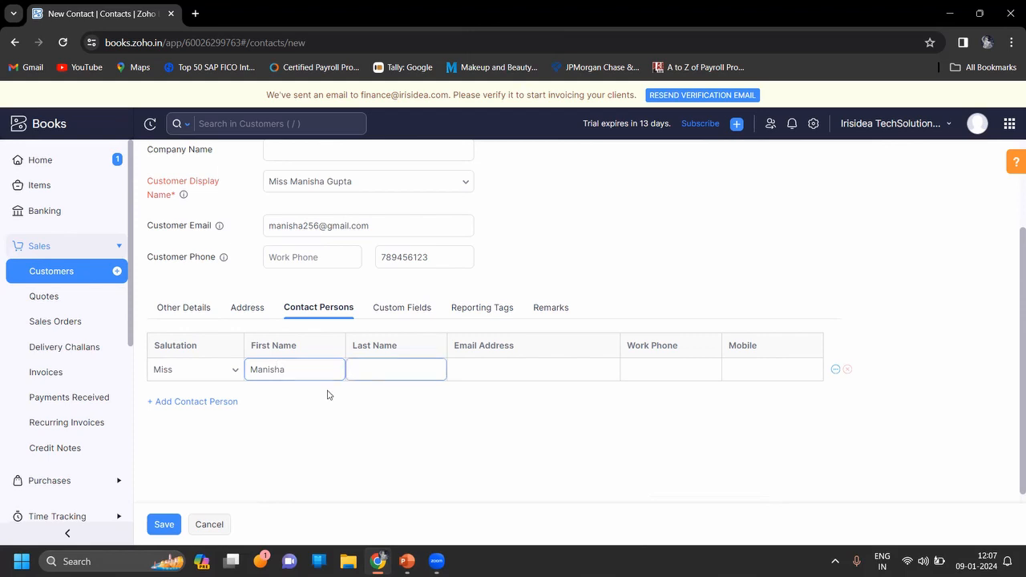
pyautogui.press('Tab')
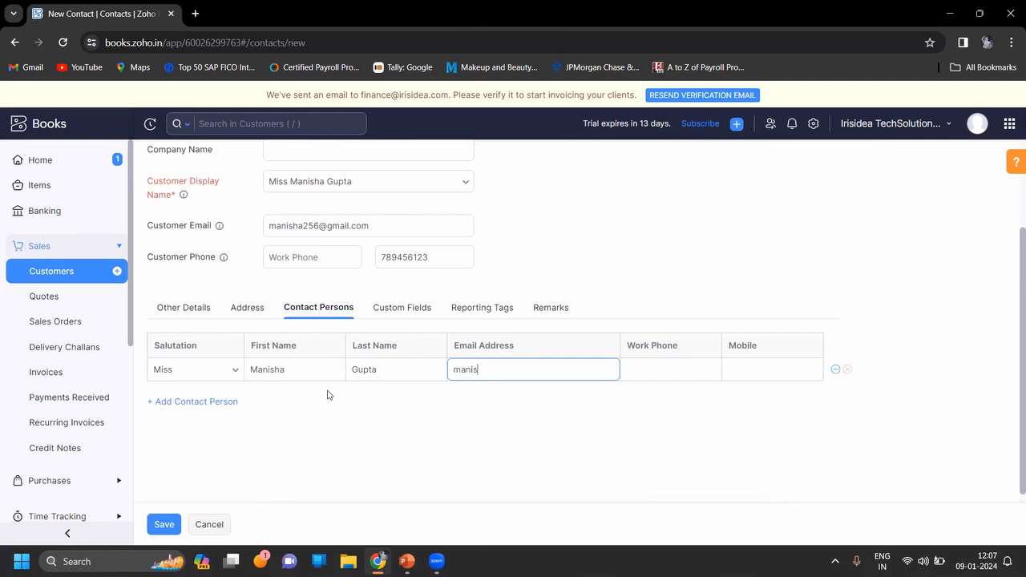
# Enter the contact person's email address and mobile number, and try to save the customer.
pyautogui.press('Tab')
pyautogui.press('Tab')
pyautogui.write('789456123')
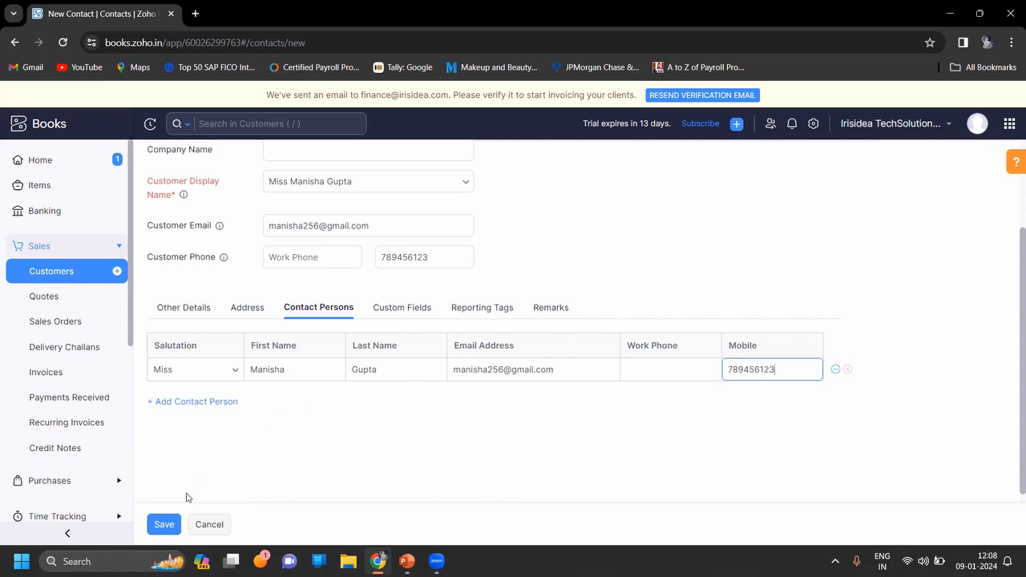
pyautogui.click(164, 526)
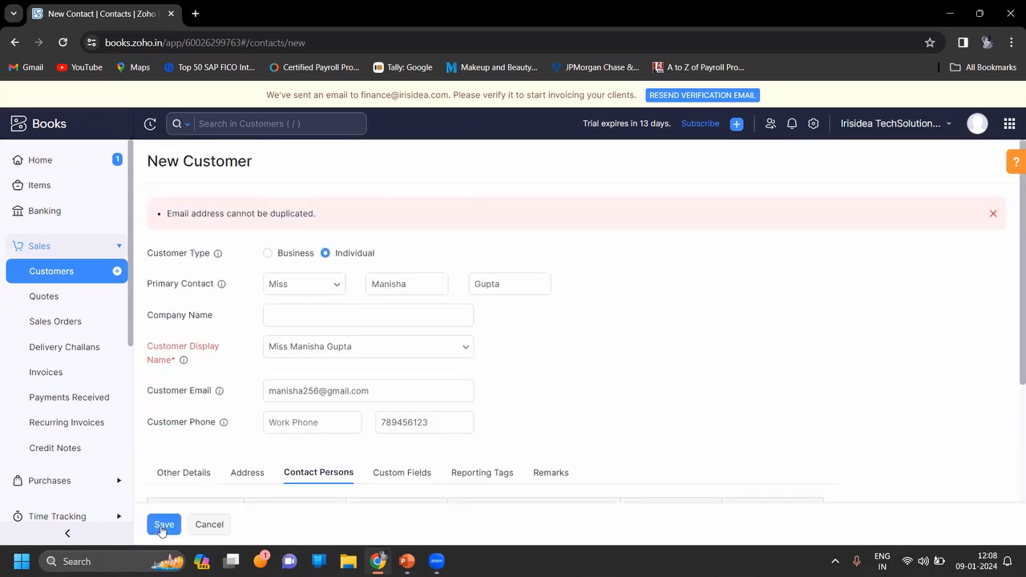
# Clear the contact person row and save the individual customer.
pyautogui.scroll(-3, 503, 381)
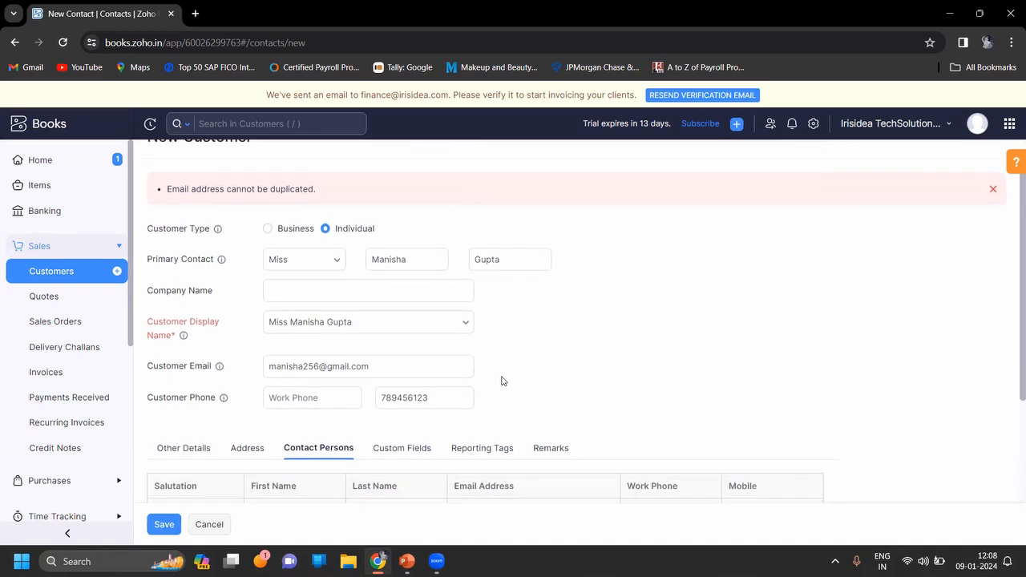
pyautogui.scroll(3, 503, 380)
pyautogui.scroll(-3, 503, 381)
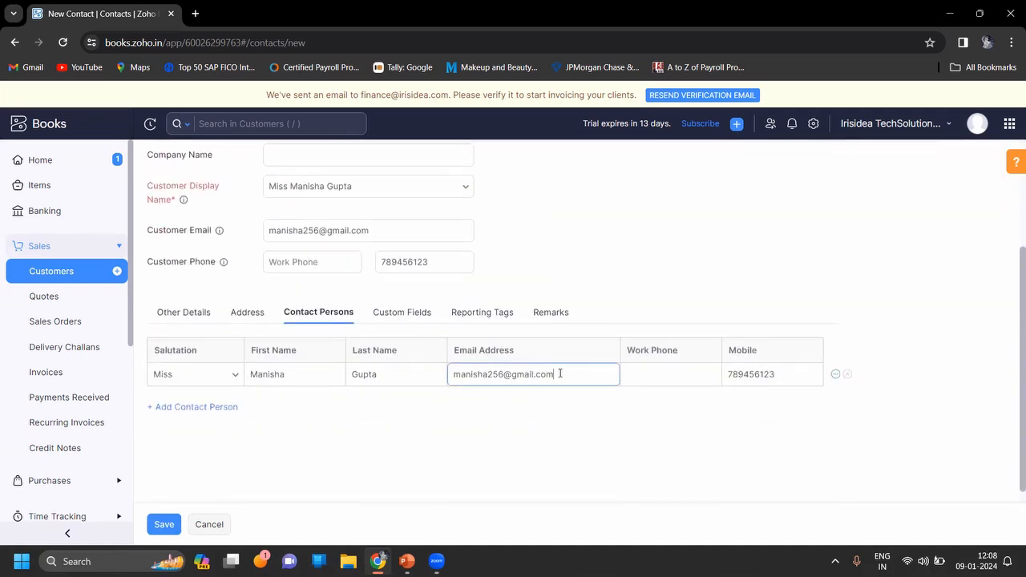
pyautogui.press('Left')
pyautogui.press('Left')
pyautogui.press('Left')
pyautogui.press('Left')
pyautogui.press('Left')
pyautogui.click(848, 377)
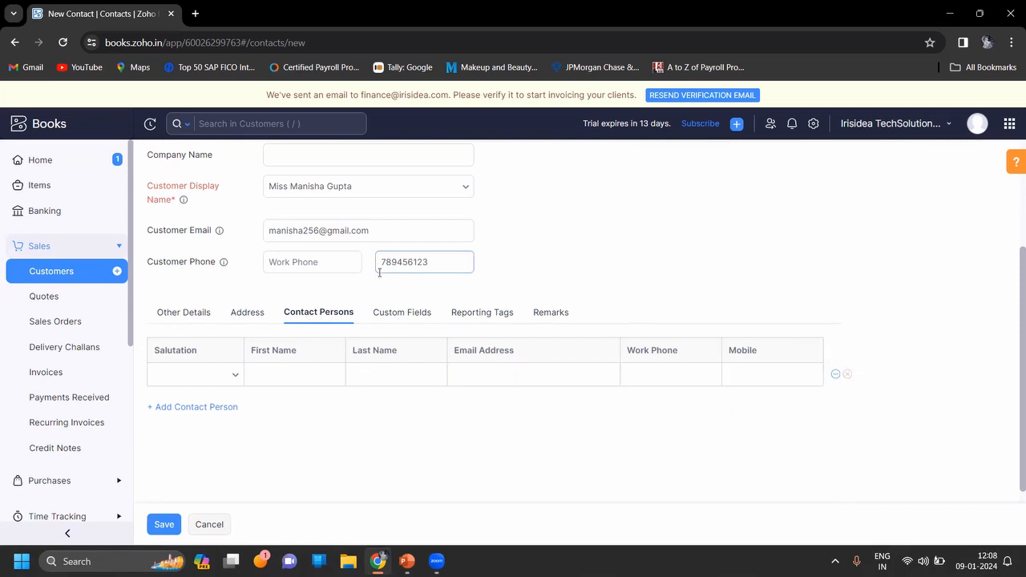
pyautogui.click(165, 526)
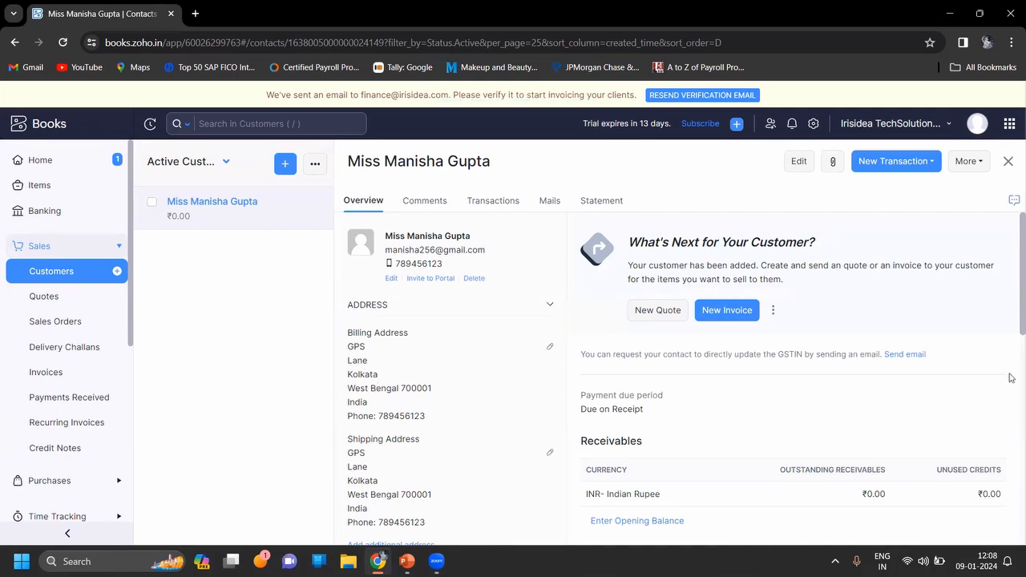
# Start a new customer of type Business and enter the primary contact's salutation Mr., first name and last name.
pyautogui.moveTo(1011, 309); pyautogui.dragTo(1012, 277)
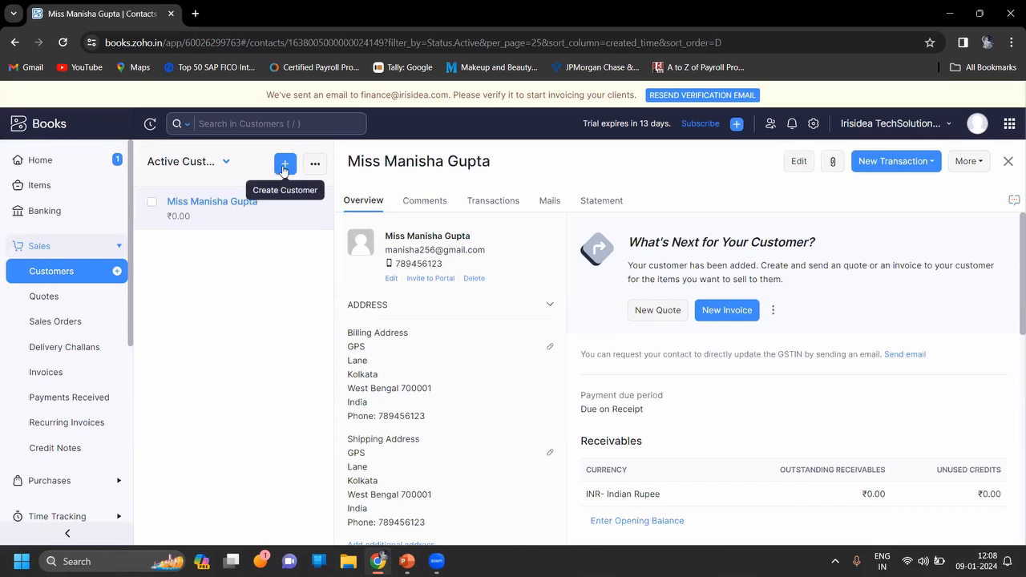
pyautogui.click(284, 165)
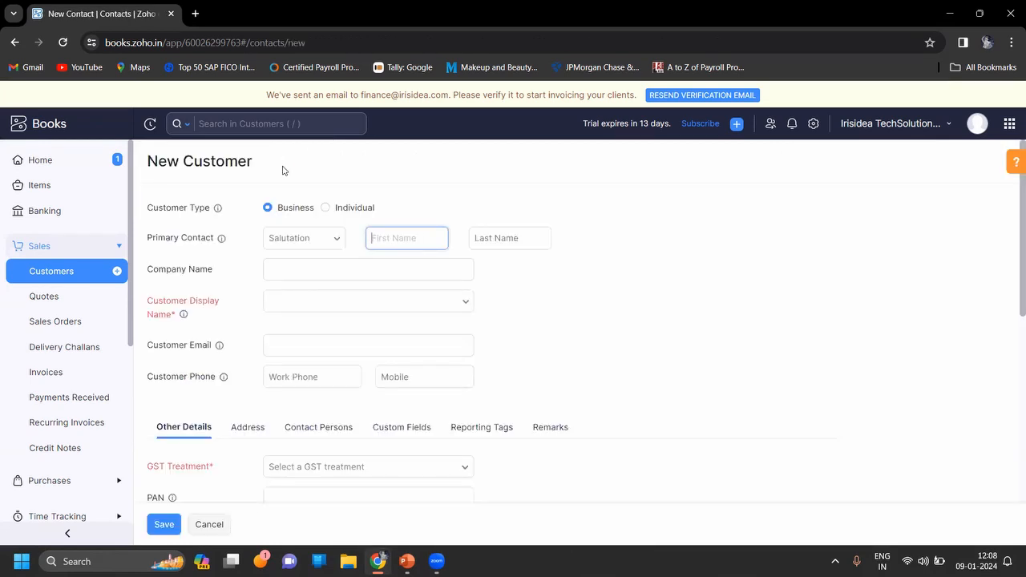
pyautogui.click(338, 241)
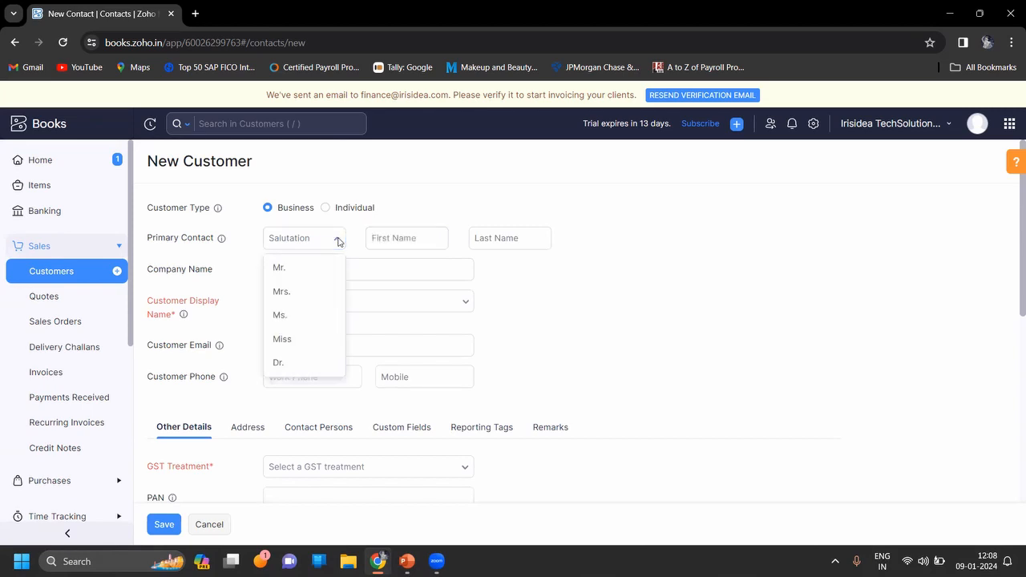
pyautogui.click(314, 269)
pyautogui.click(386, 240)
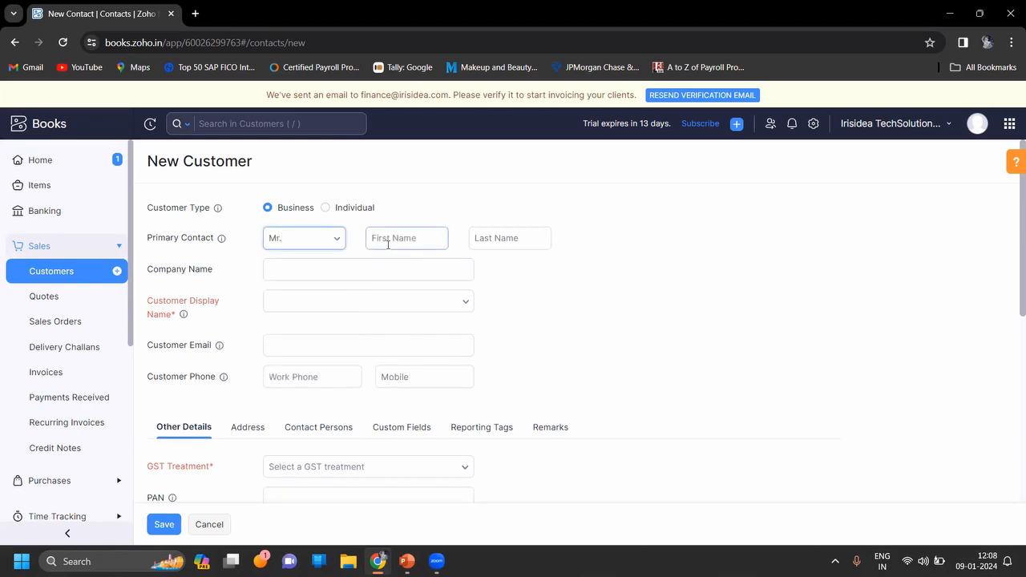
pyautogui.press('Tab')
pyautogui.click(388, 245)
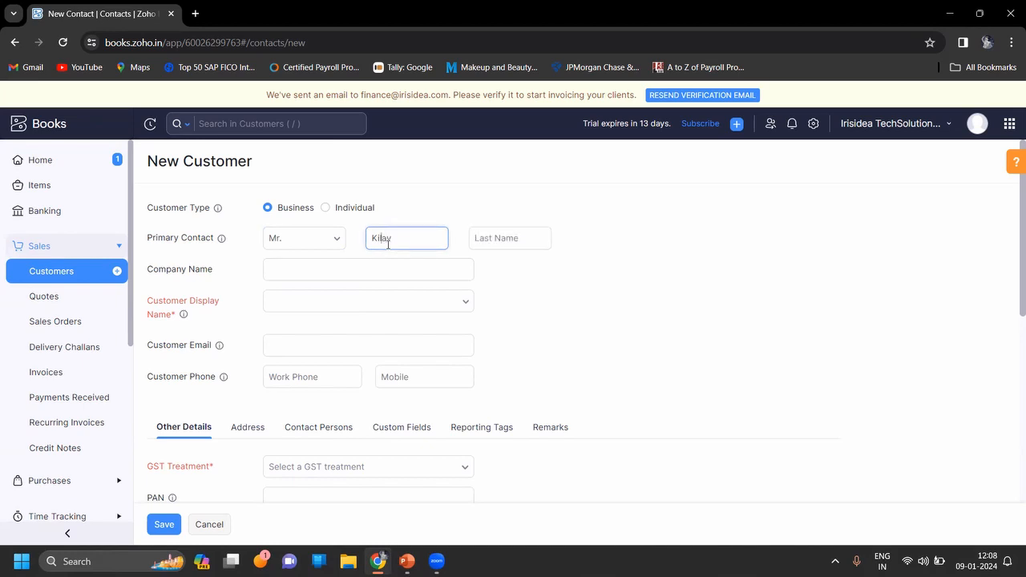
pyautogui.press('Tab')
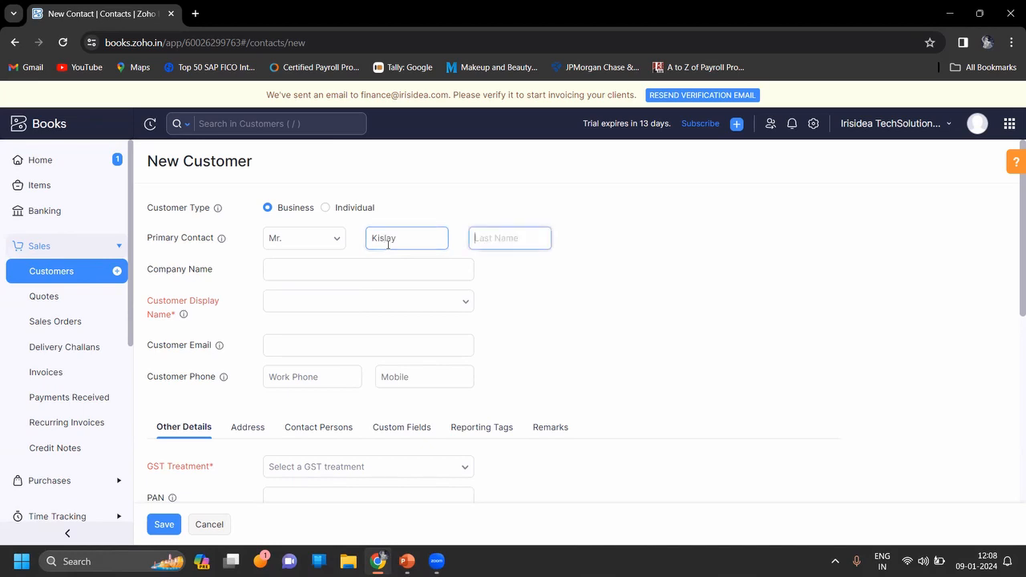
pyautogui.press('Tab')
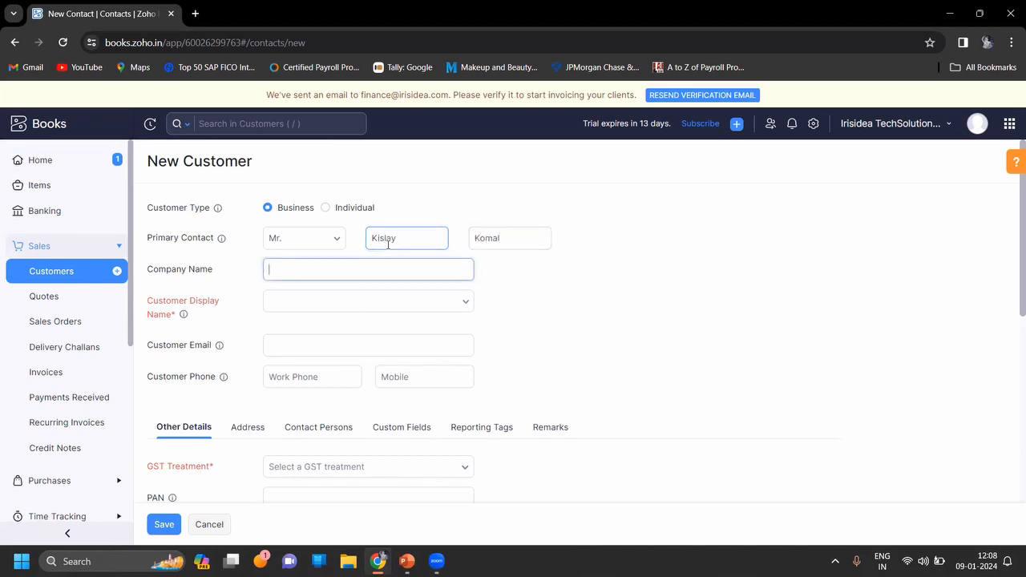
# Set the company name to Scholarnest Technologies Private Limited and accept it as the customer display name.
pyautogui.write('Scholarnest')
pyautogui.write('Technologi')
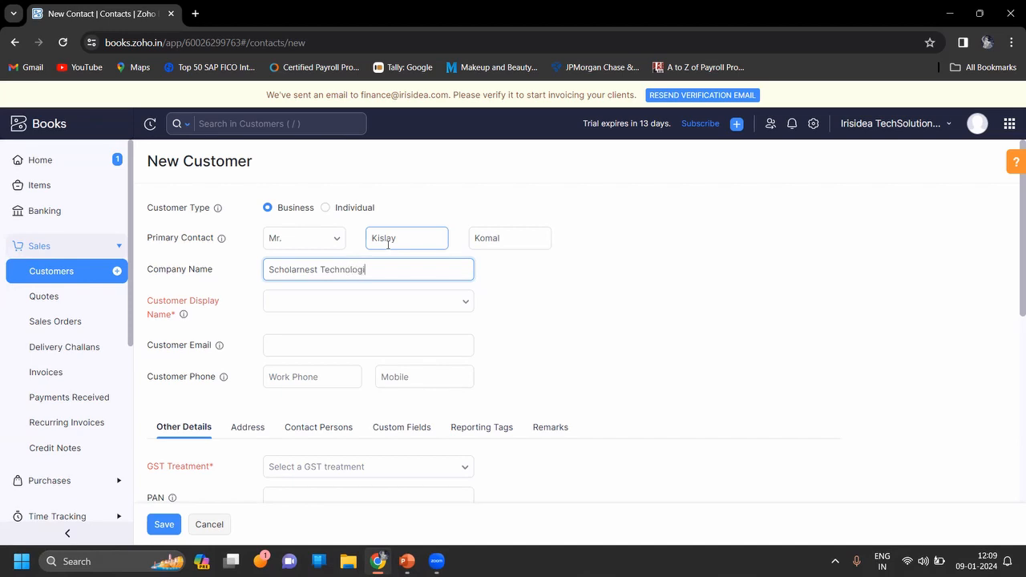
pyautogui.write('es Private Limited')
pyautogui.press('Tab')
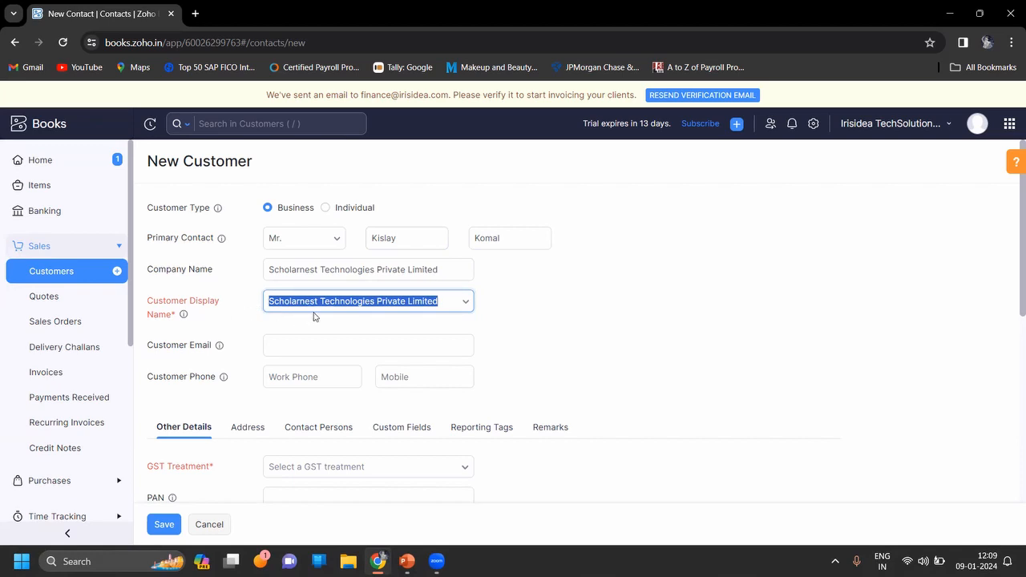
pyautogui.click(519, 340)
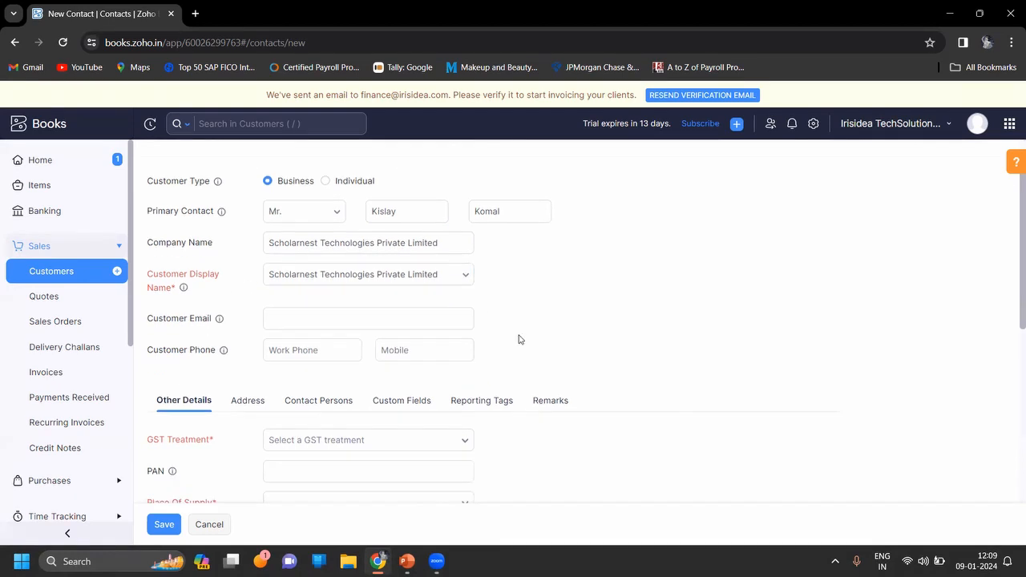
# Fill in the business customer's email address and mobile number.
pyautogui.scroll(-1, 518, 339)
pyautogui.click(421, 261)
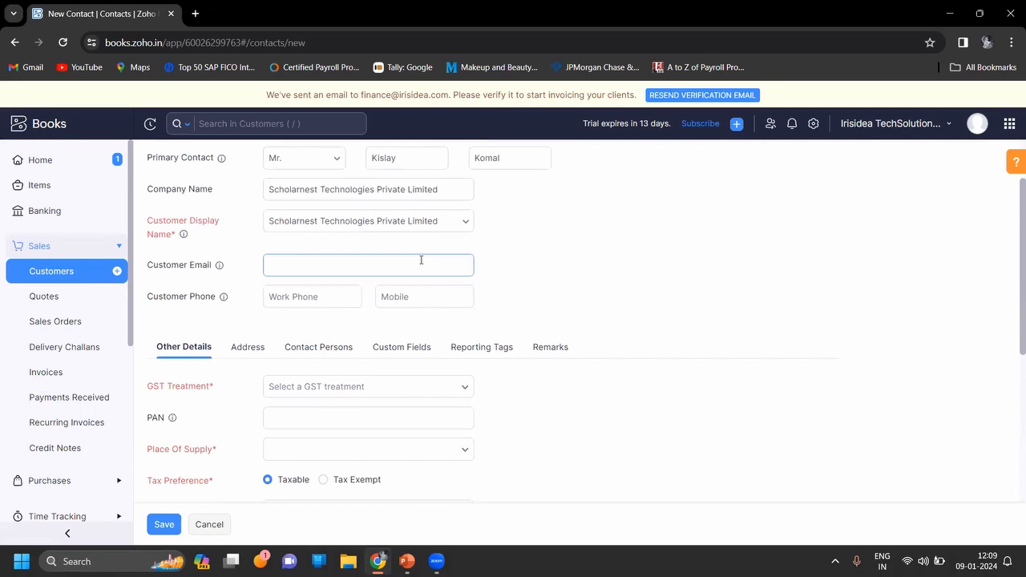
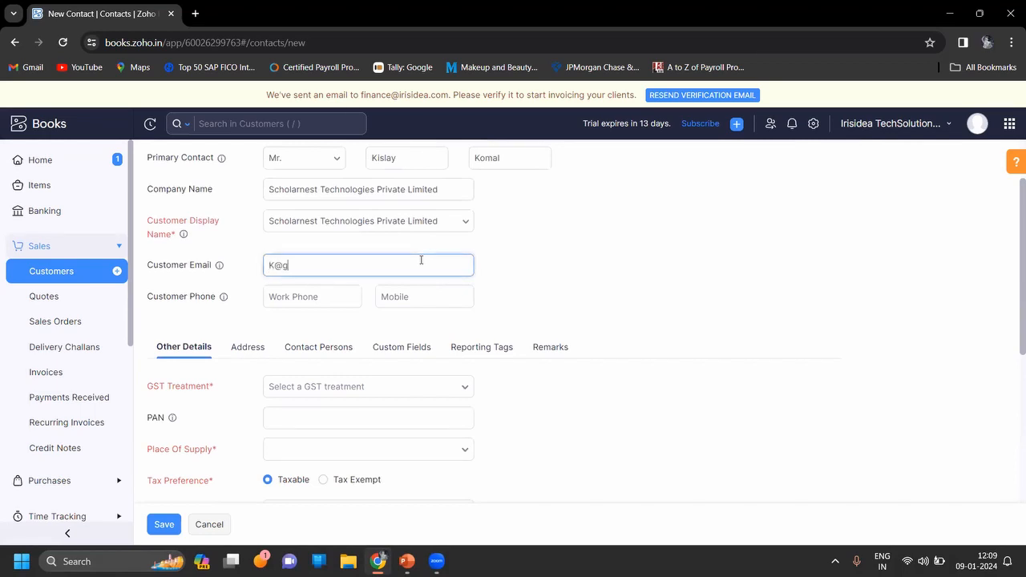
pyautogui.press('Tab')
pyautogui.press('Tab')
pyautogui.write('12')
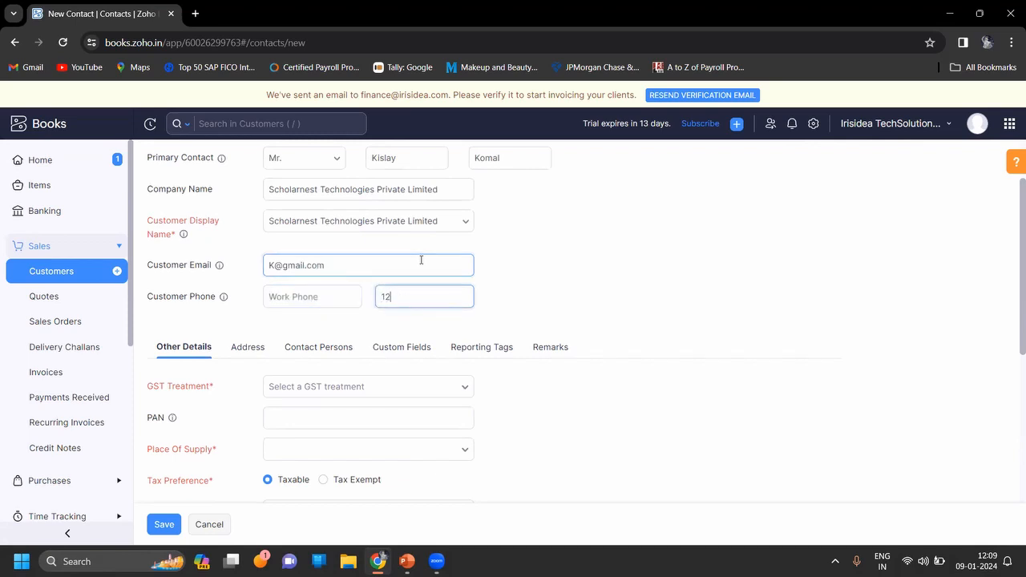
pyautogui.write('3456789')
pyautogui.click(587, 321)
# Set the GST treatment to Registered Business - Regular.
pyautogui.scroll(-1, 587, 321)
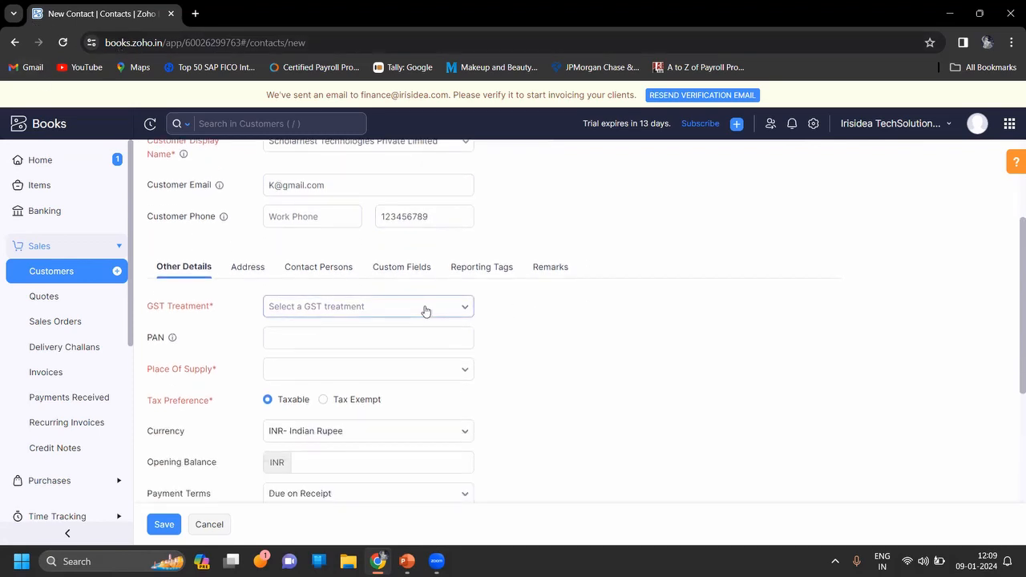
pyautogui.click(425, 309)
pyautogui.click(358, 376)
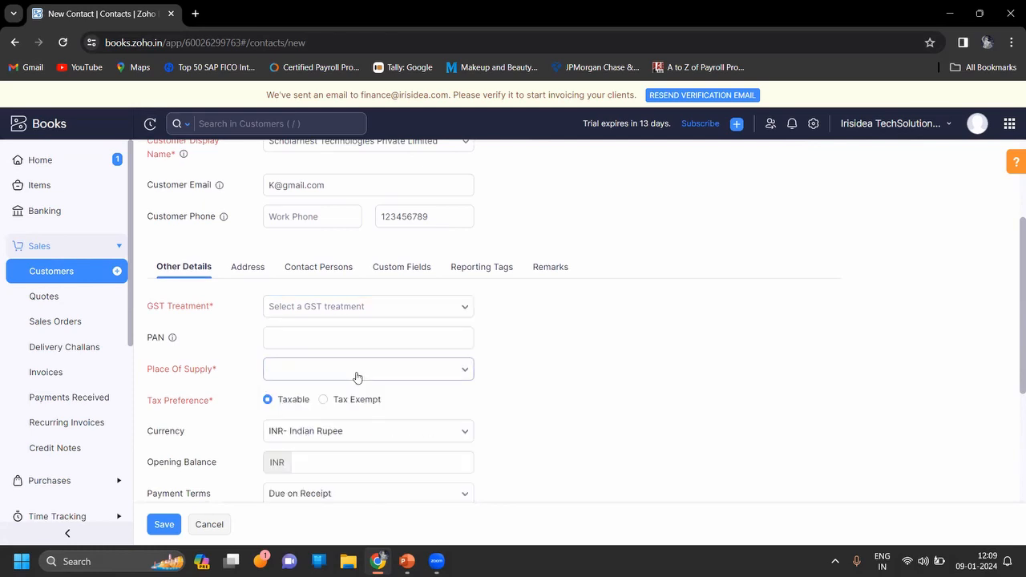
pyautogui.click(440, 310)
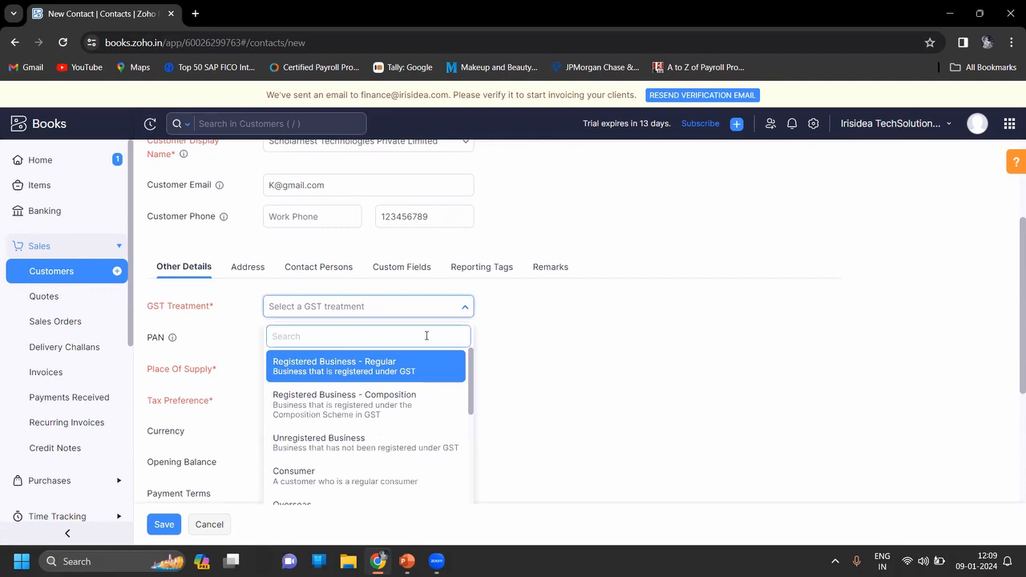
pyautogui.press('Return')
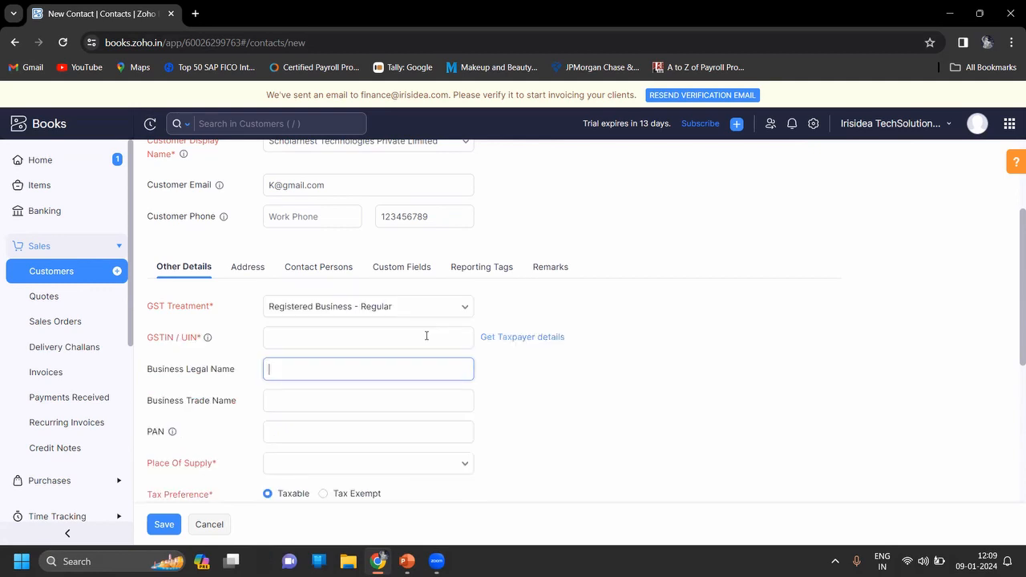
# Enter the company's GSTIN so that its legal name, trade name, PAN and place of supply are filled in.
pyautogui.click(427, 336)
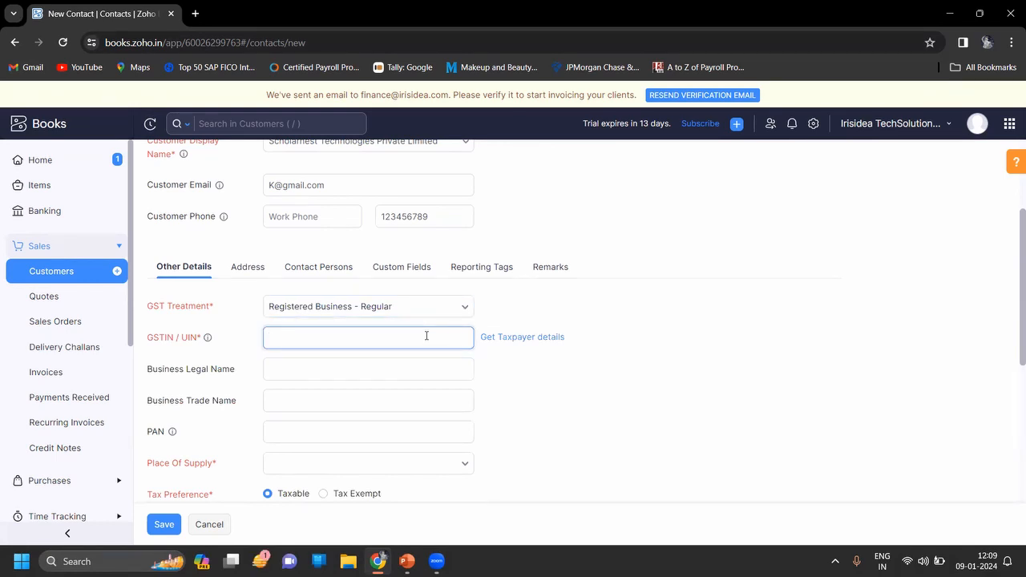
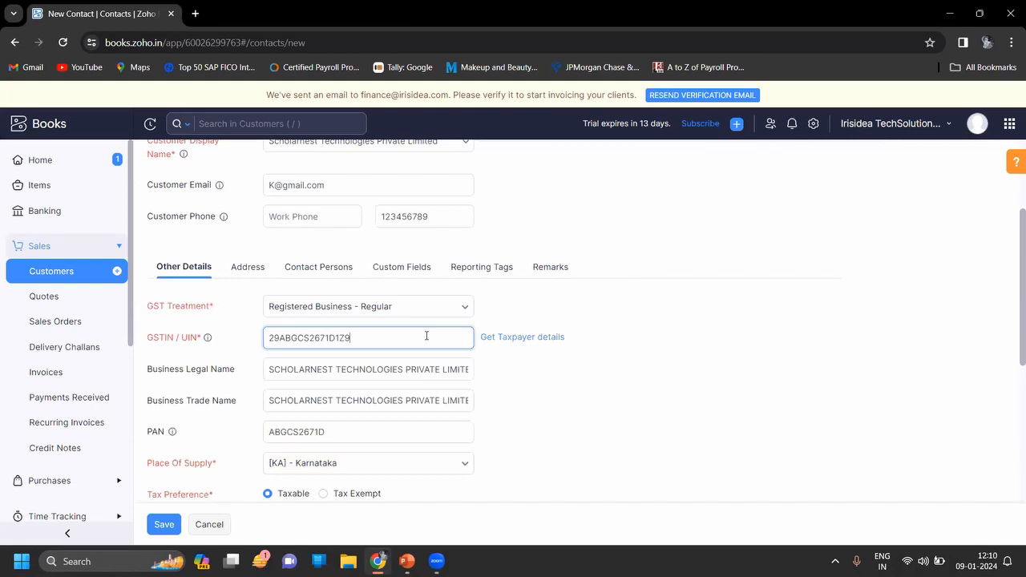
# Review the business customer's GST details, tax preference, currency, opening balance, payment terms and portal settings.
pyautogui.click(588, 421)
pyautogui.scroll(-2, 587, 421)
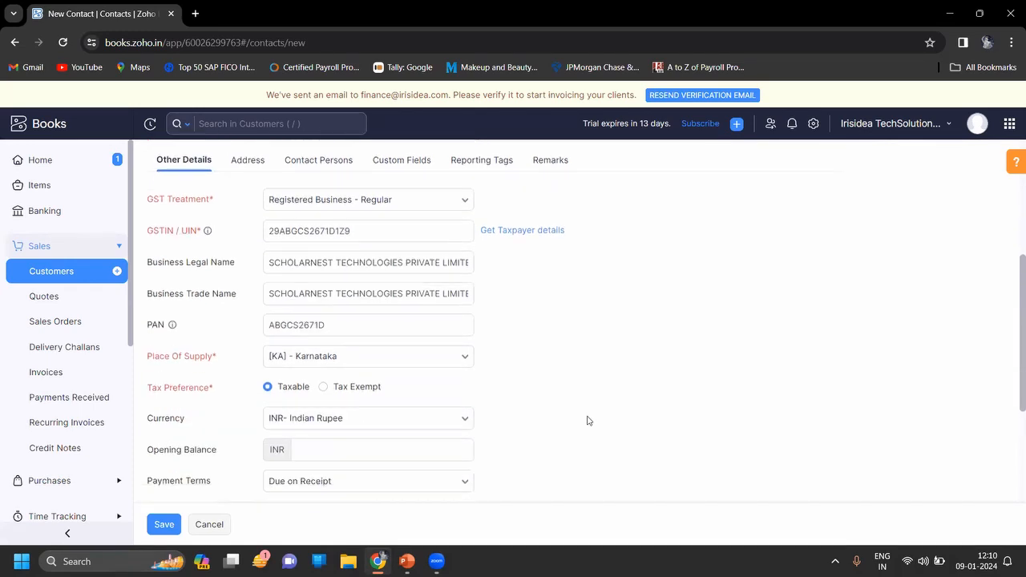
pyautogui.click(427, 273)
pyautogui.scroll(-1, 586, 337)
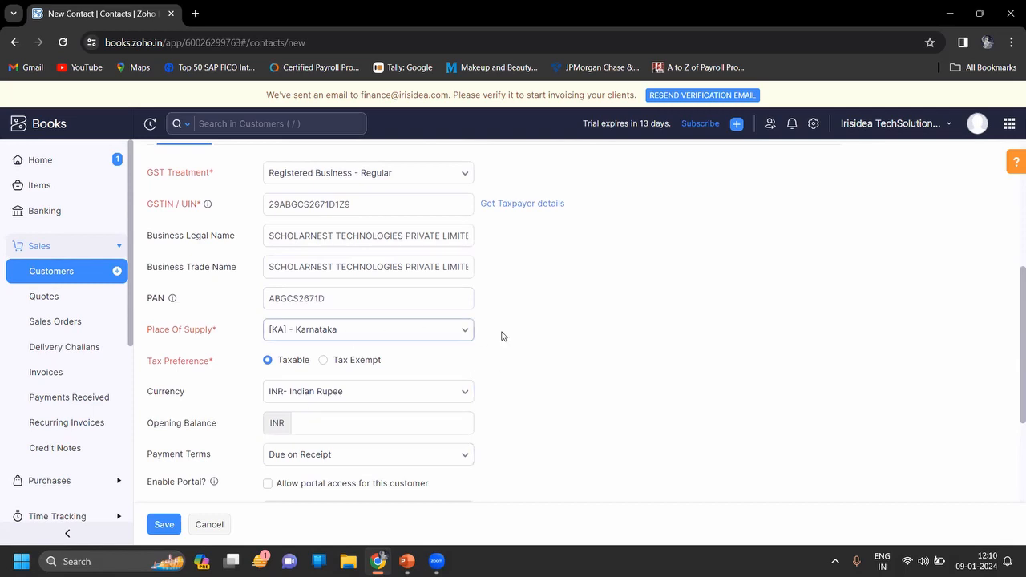
pyautogui.scroll(-3, 507, 342)
pyautogui.scroll(4, 506, 342)
pyautogui.scroll(2, 507, 342)
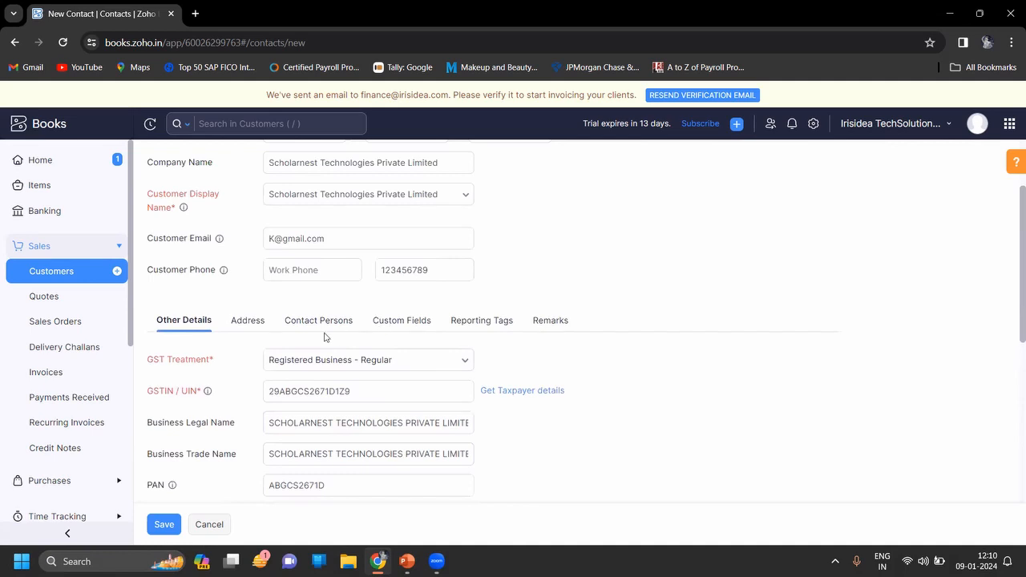
# Check the business customer's address and contact person sections, and save the new customer.
pyautogui.click(248, 322)
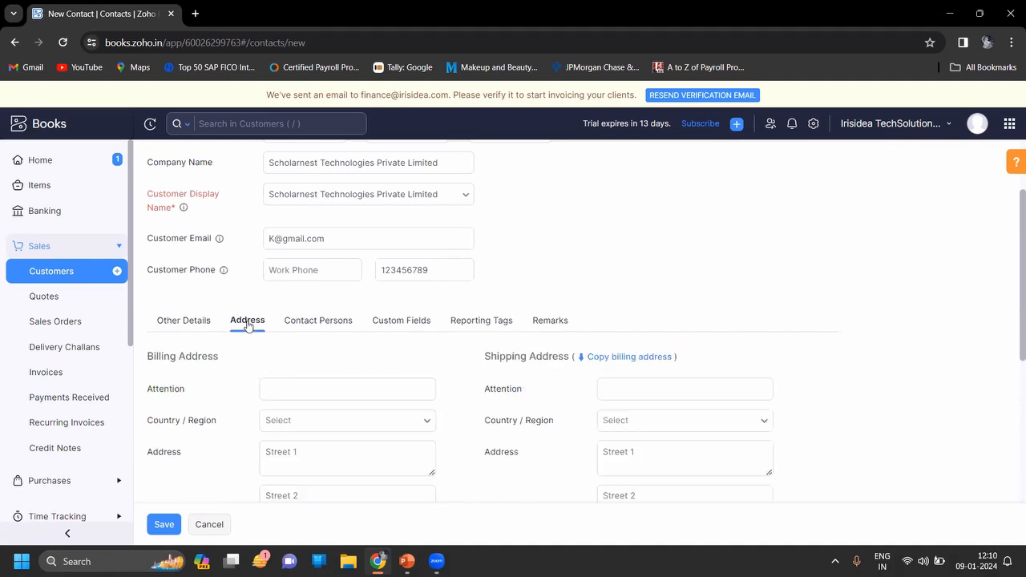
pyautogui.click(328, 328)
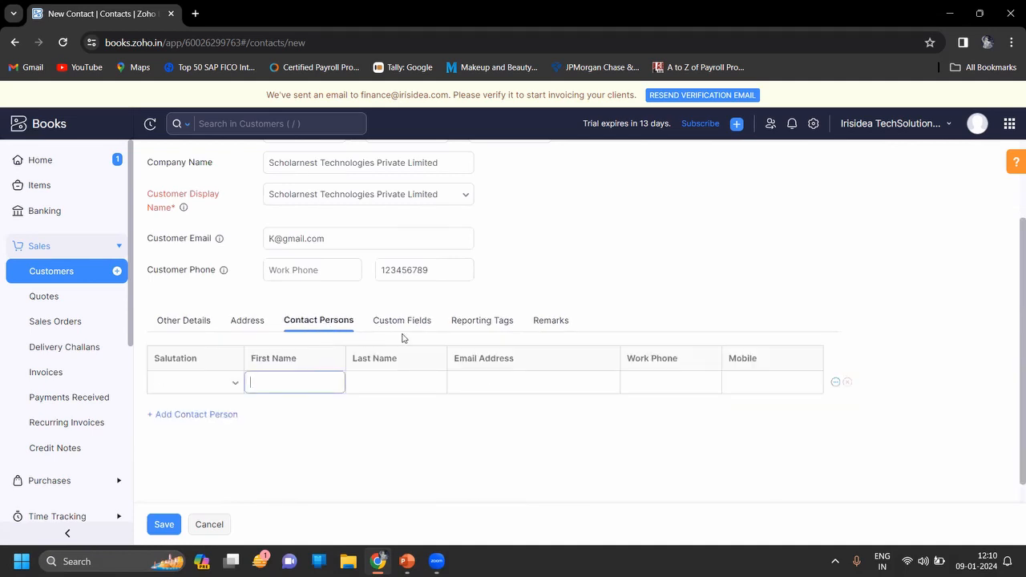
pyautogui.click(176, 323)
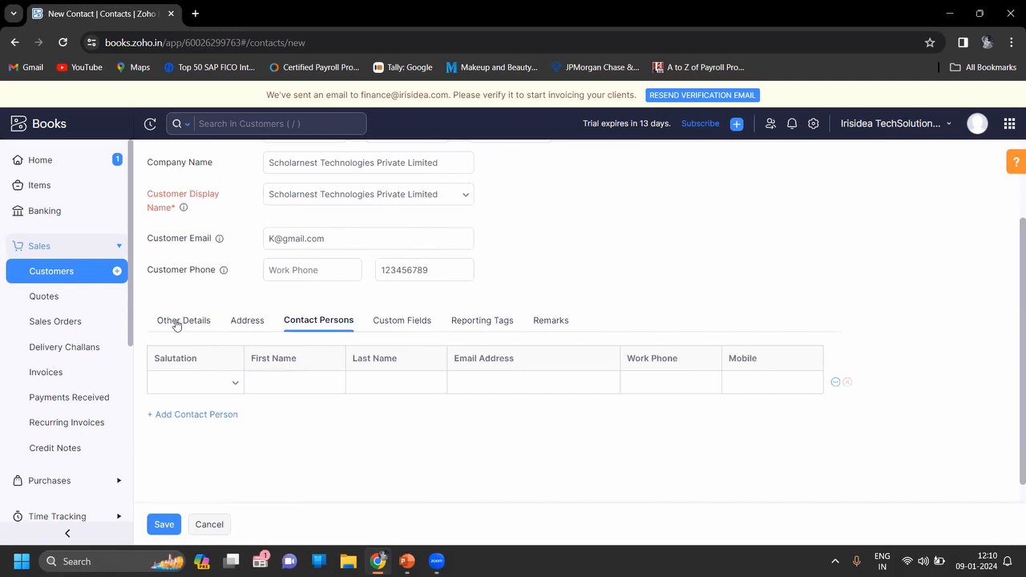
pyautogui.click(165, 524)
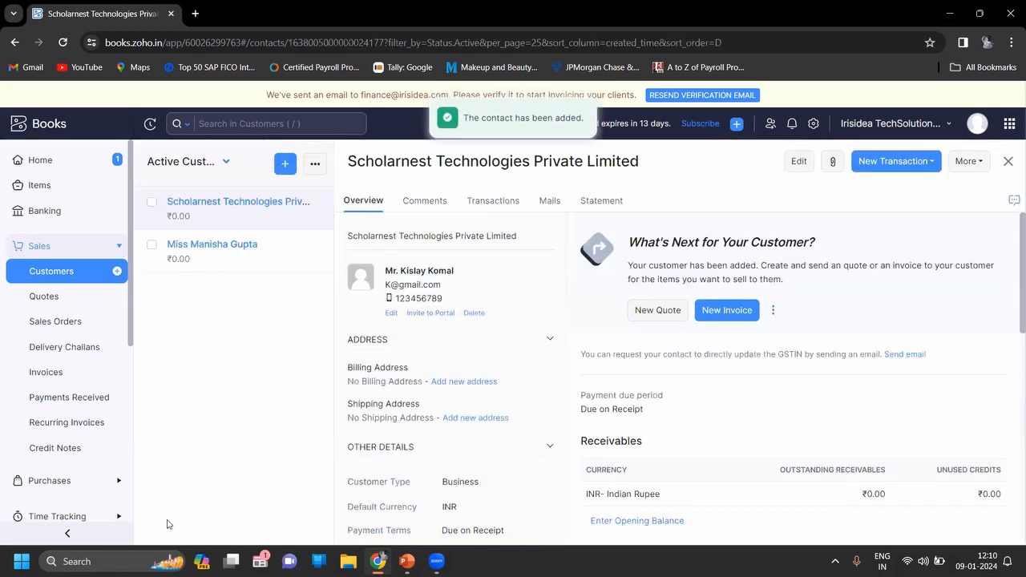
# Start an import of Customers and proceed to selecting the import file.
pyautogui.click(314, 163)
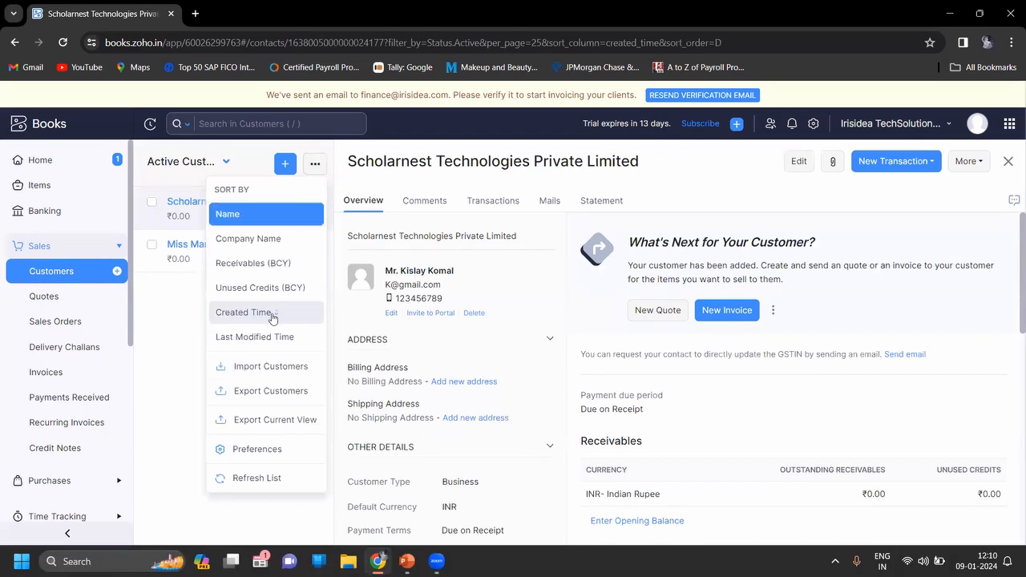
pyautogui.click(260, 365)
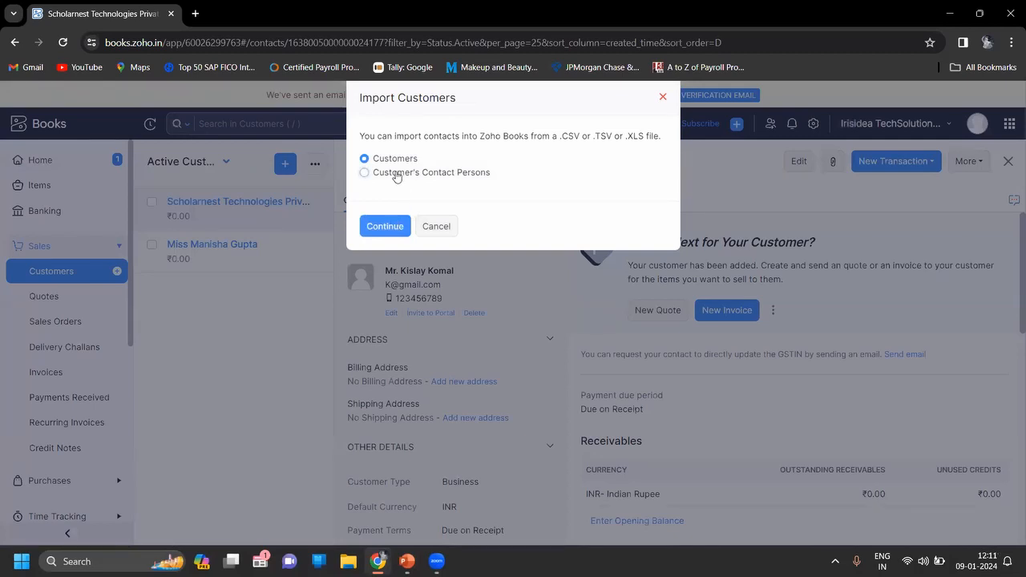
pyautogui.click(386, 228)
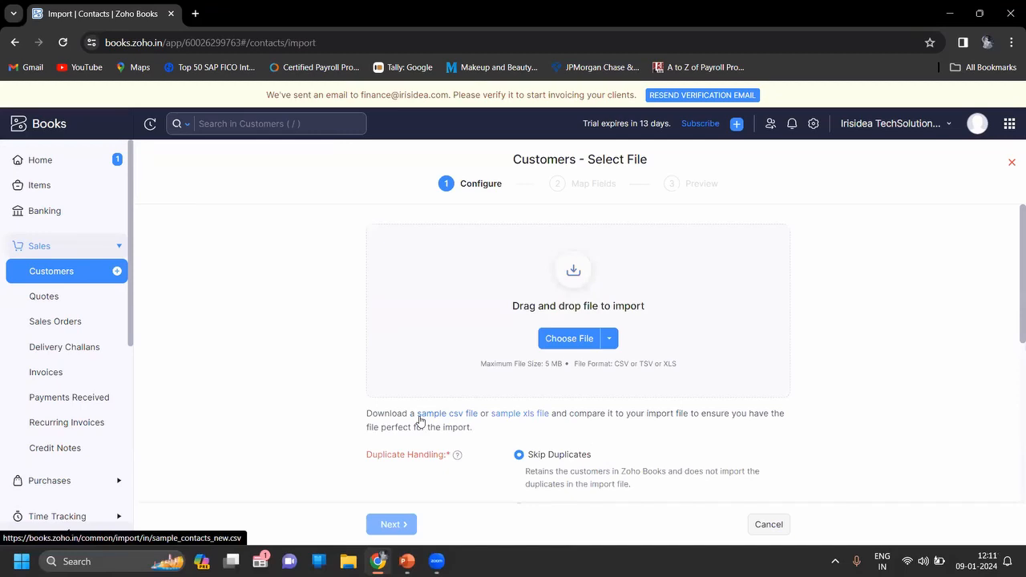
pyautogui.hotkey('alt', 'Tab')
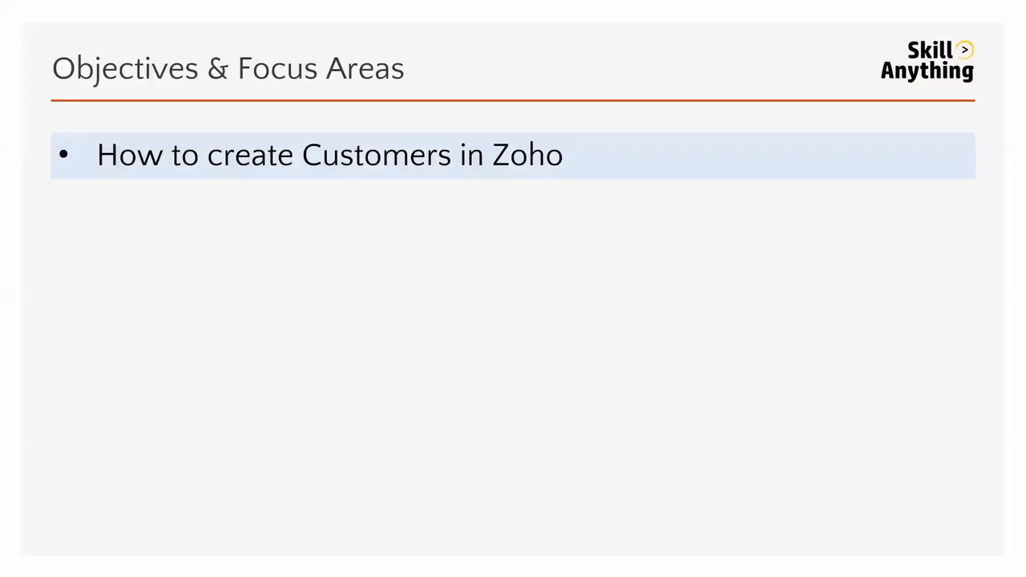
pyautogui.press('Right')
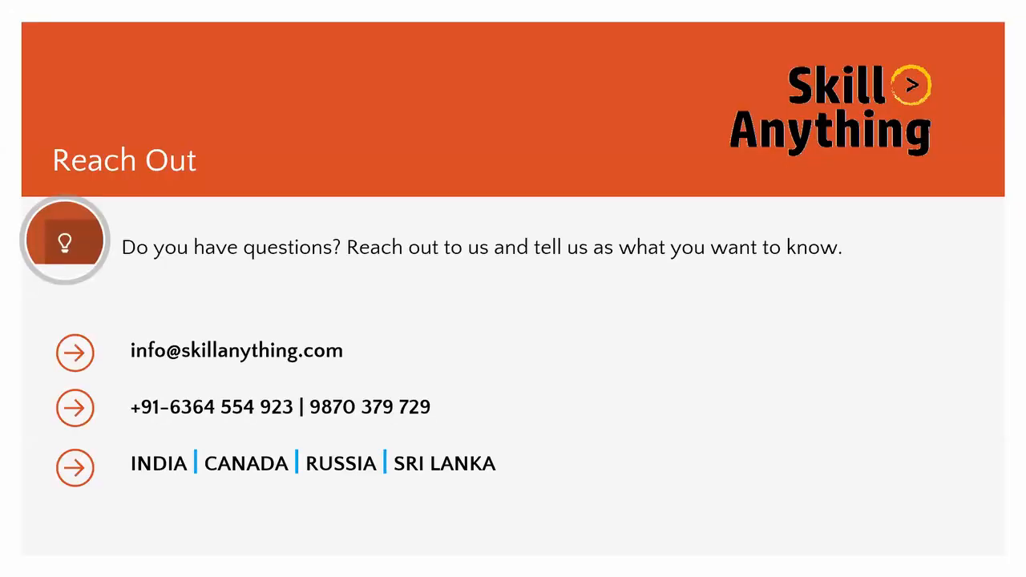